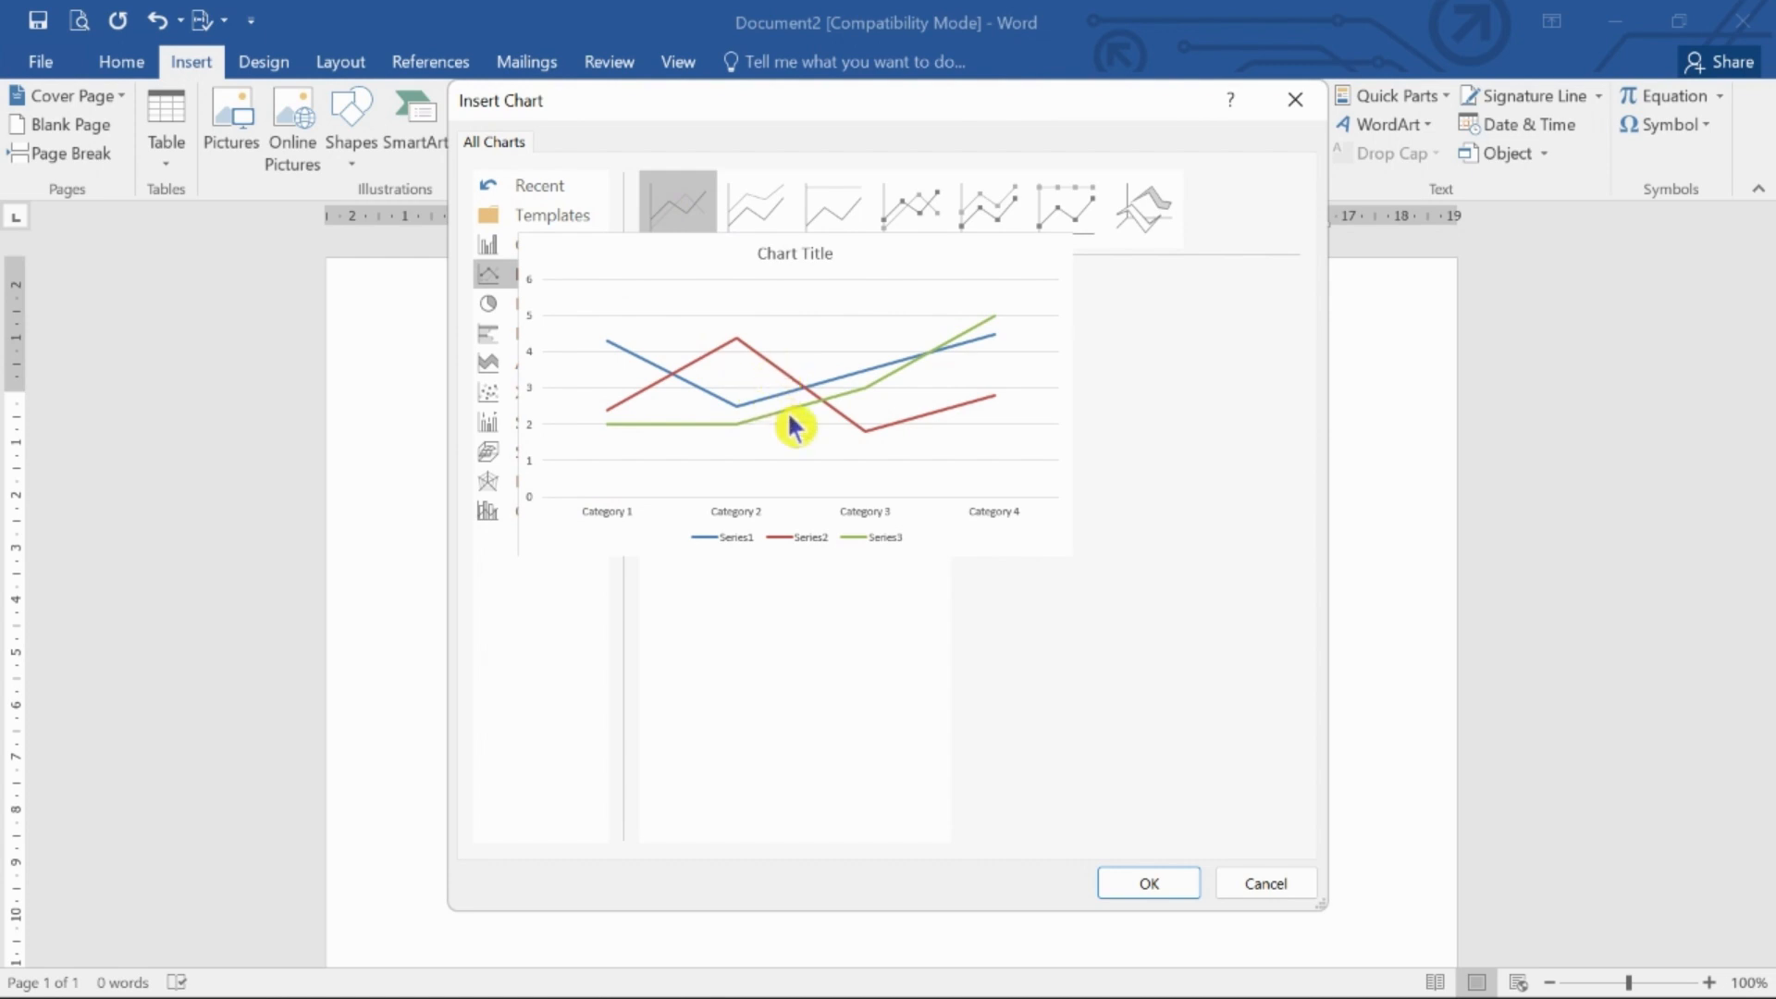
# Step: Preview the line chart subtypes one after another, from stacked line through 100% Stacked Line with Markers to 3-D Line
pyautogui.click(760, 225)
pyautogui.moveTo(785, 410)
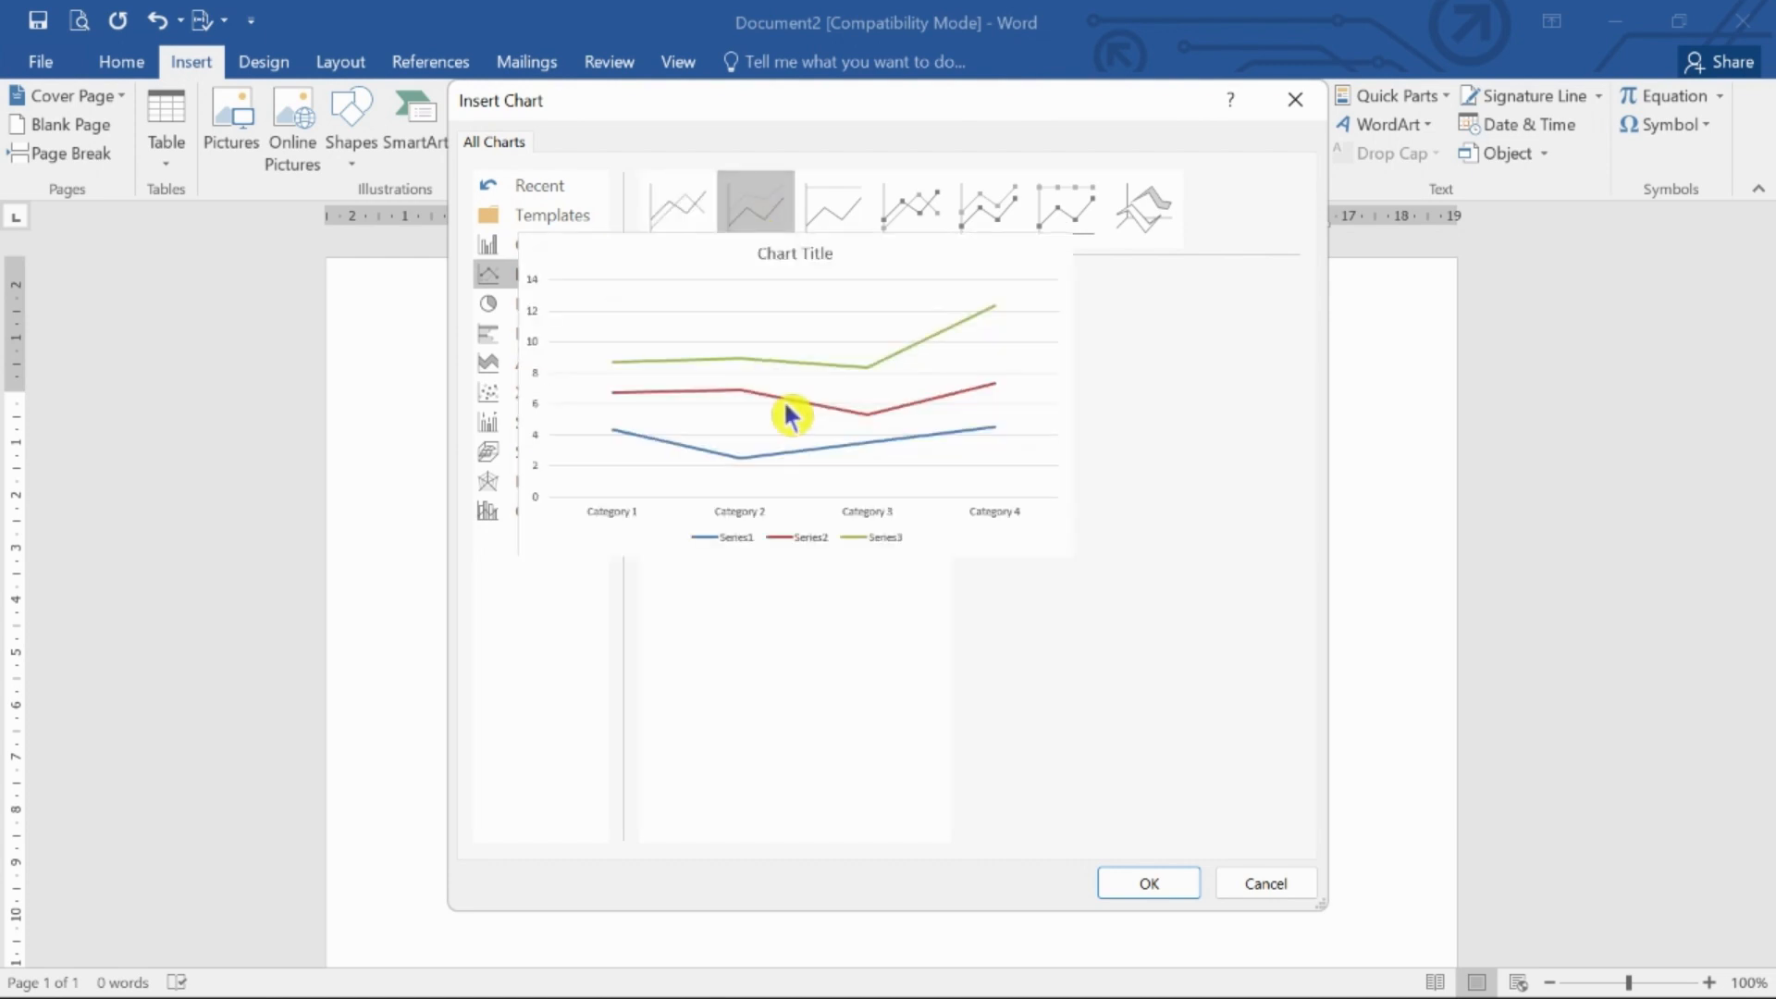
pyautogui.click(826, 211)
pyautogui.moveTo(841, 412)
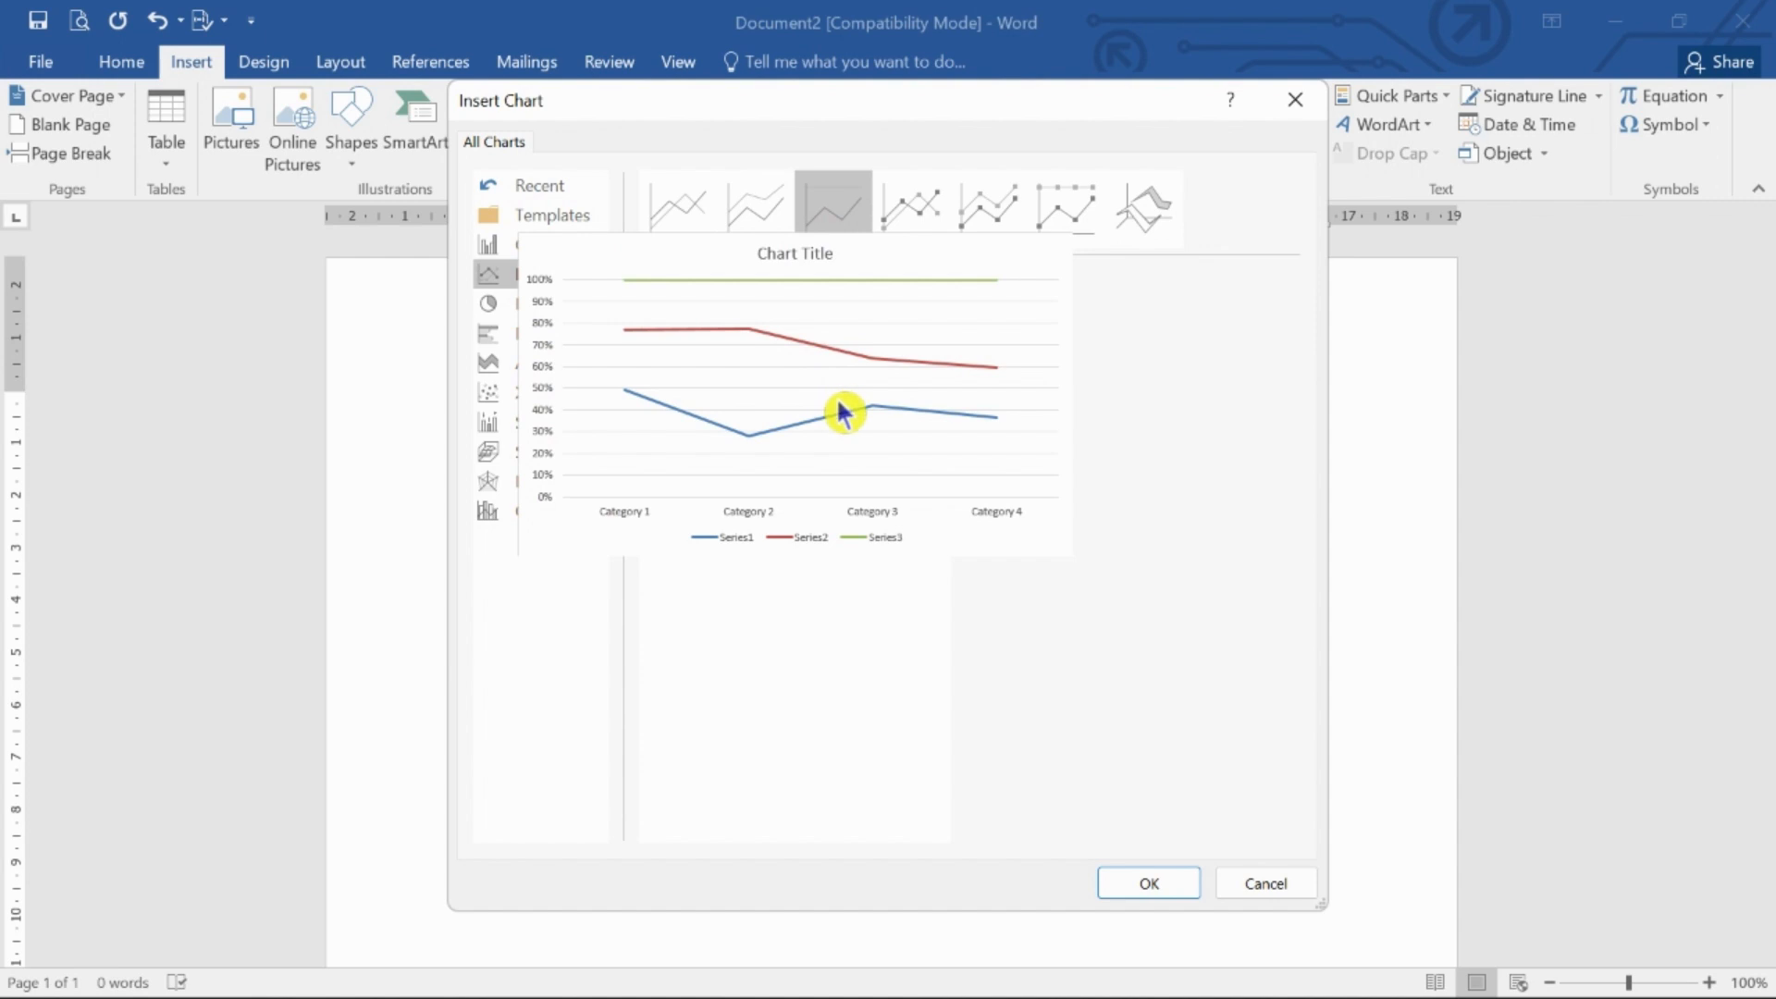
pyautogui.click(915, 208)
pyautogui.moveTo(832, 479)
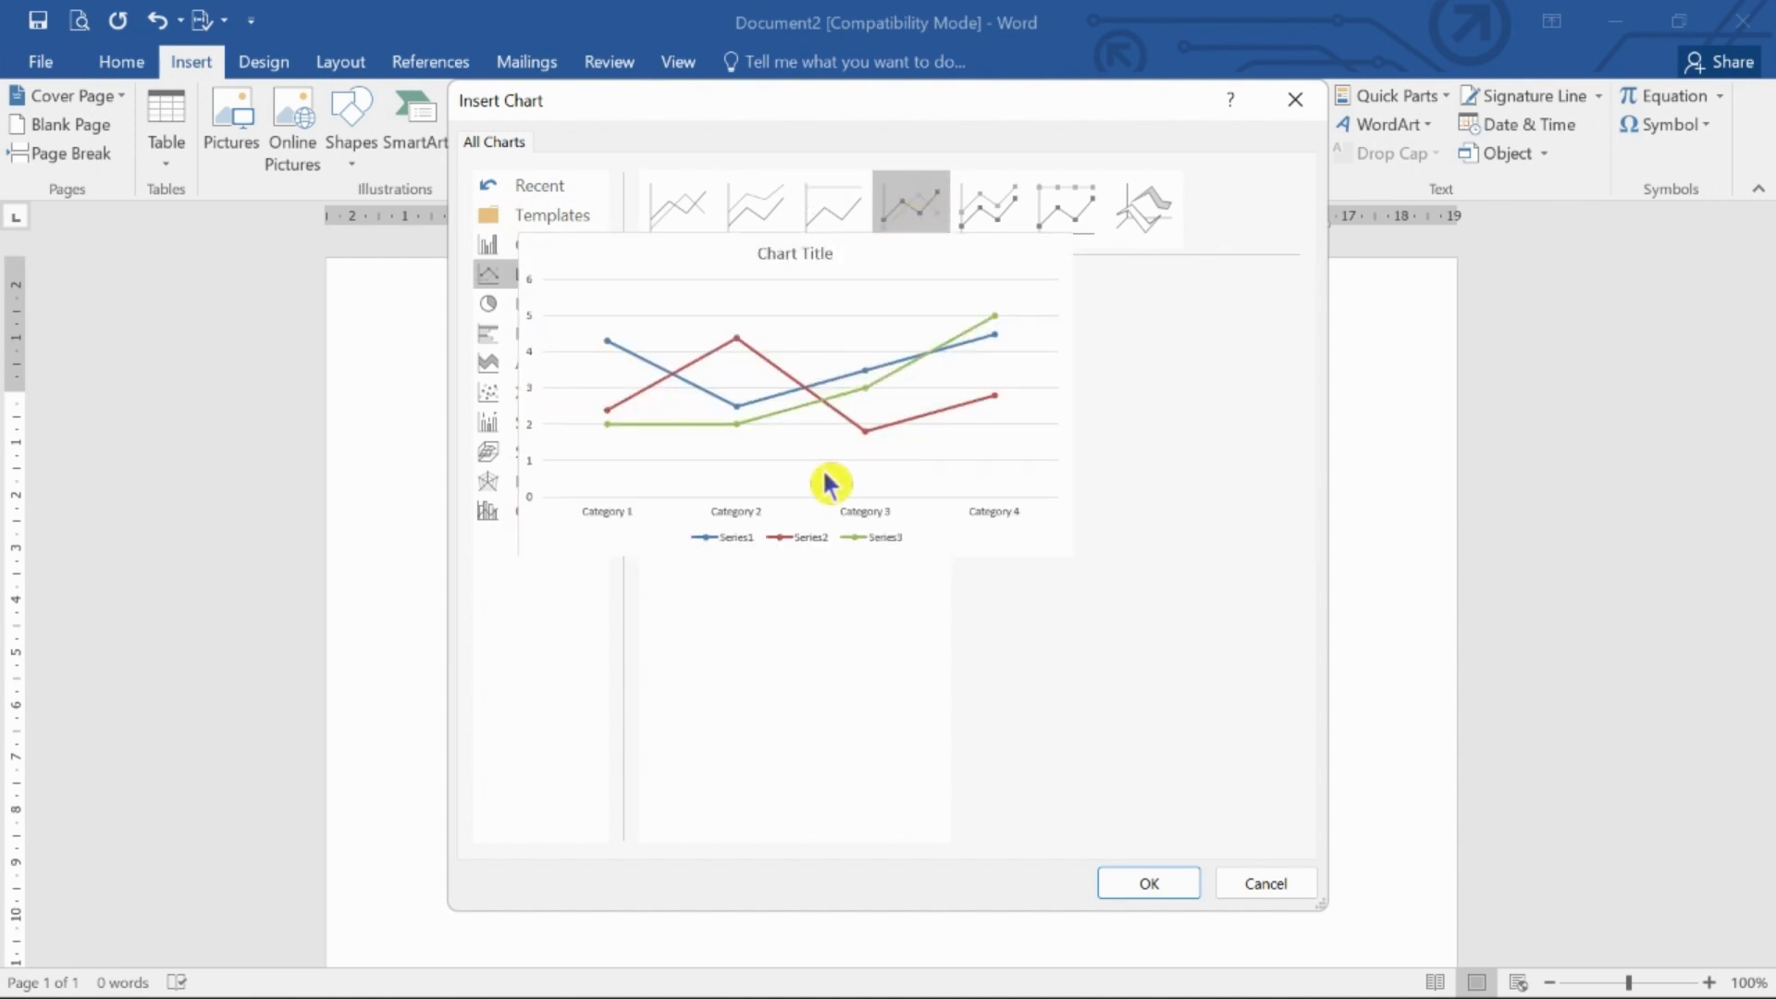
pyautogui.click(986, 222)
pyautogui.moveTo(753, 464)
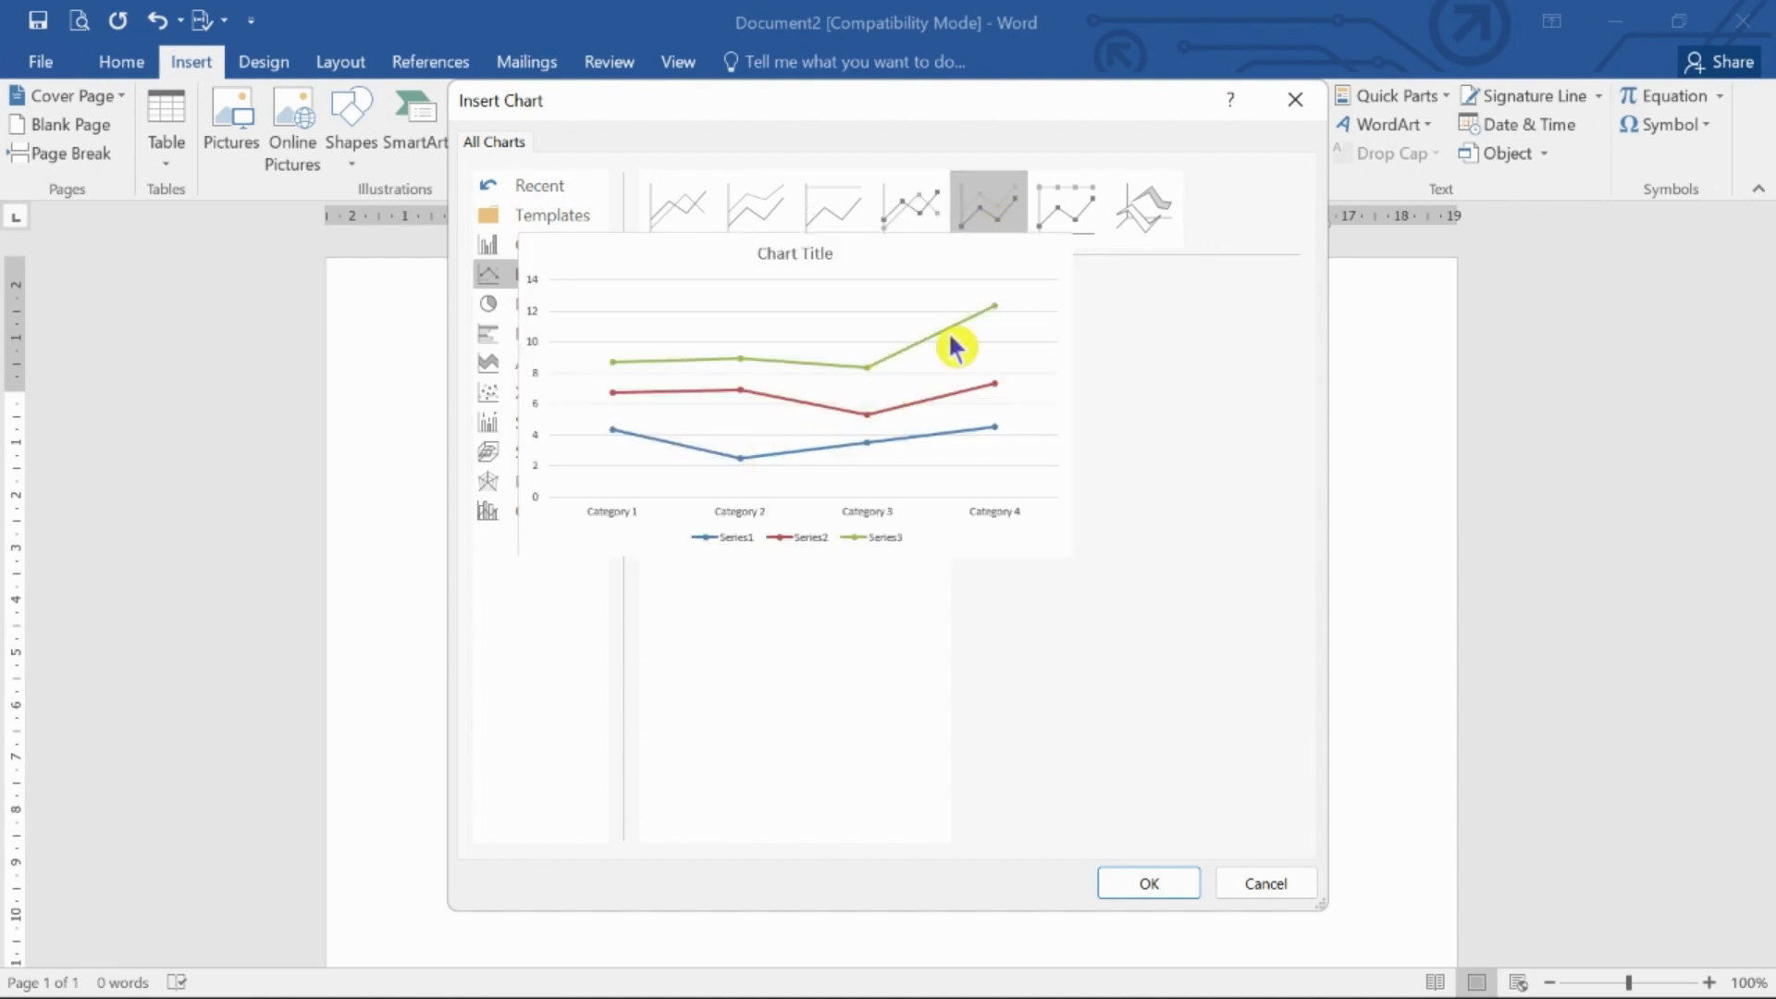
pyautogui.click(1059, 213)
pyautogui.moveTo(853, 441)
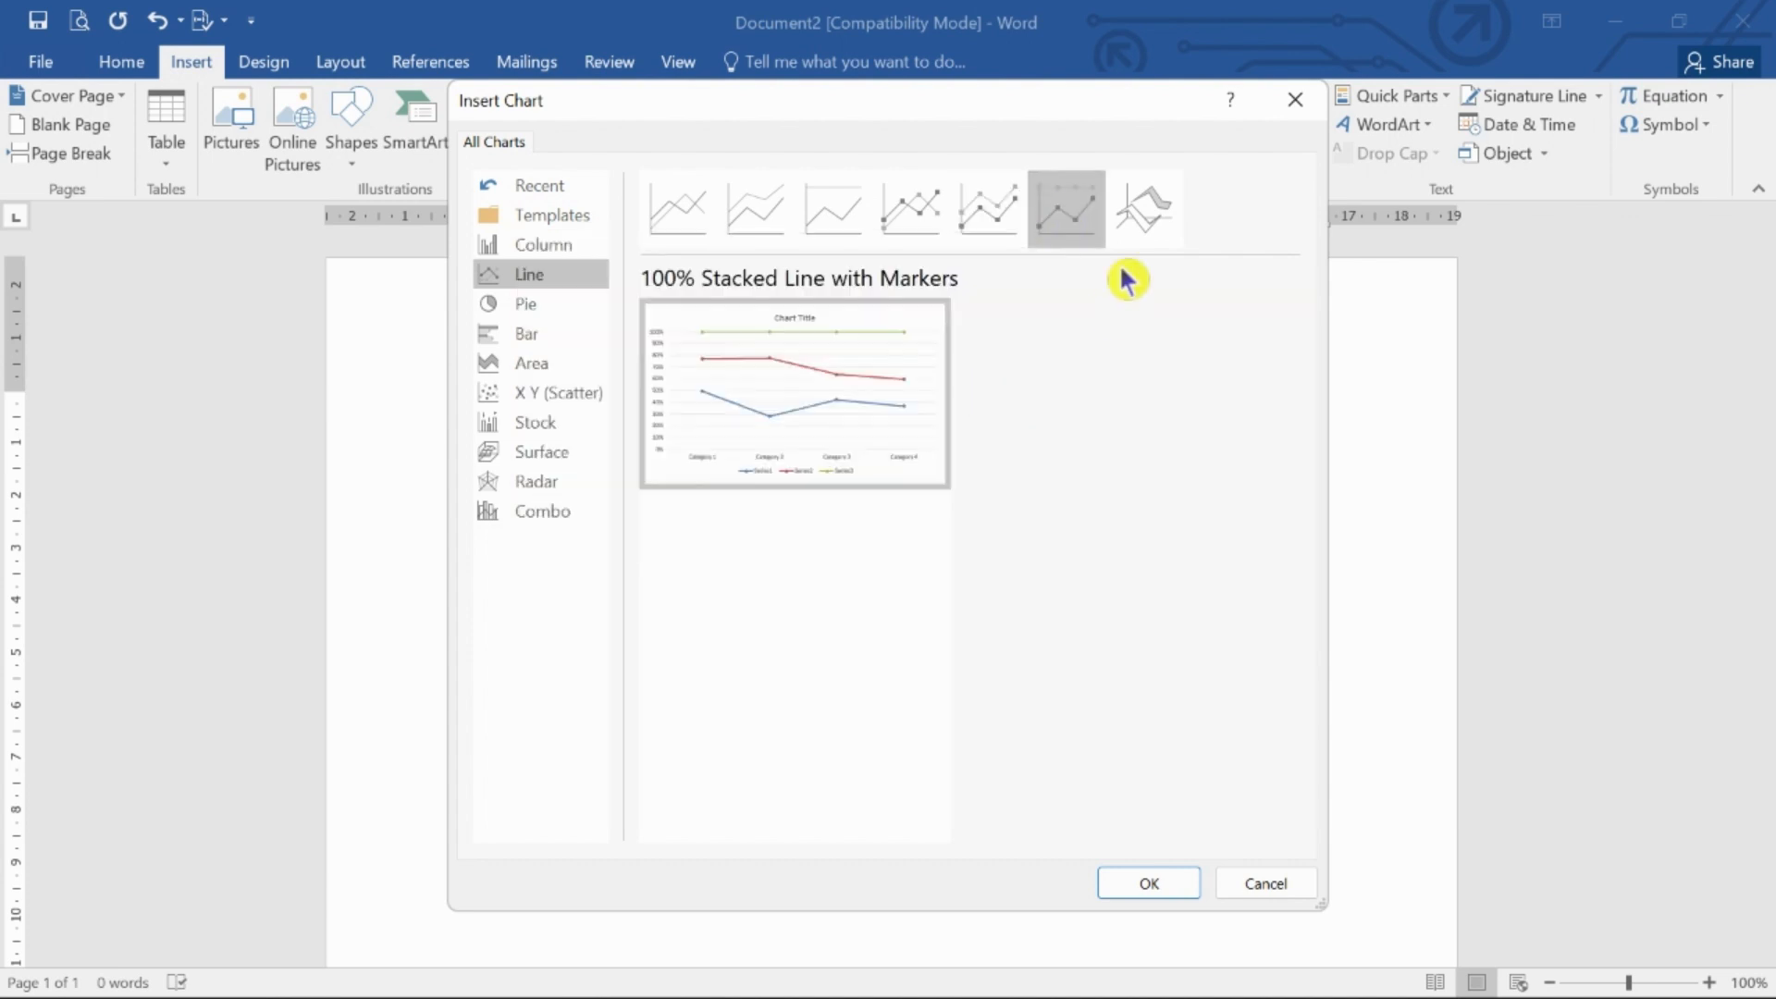
pyautogui.click(1141, 226)
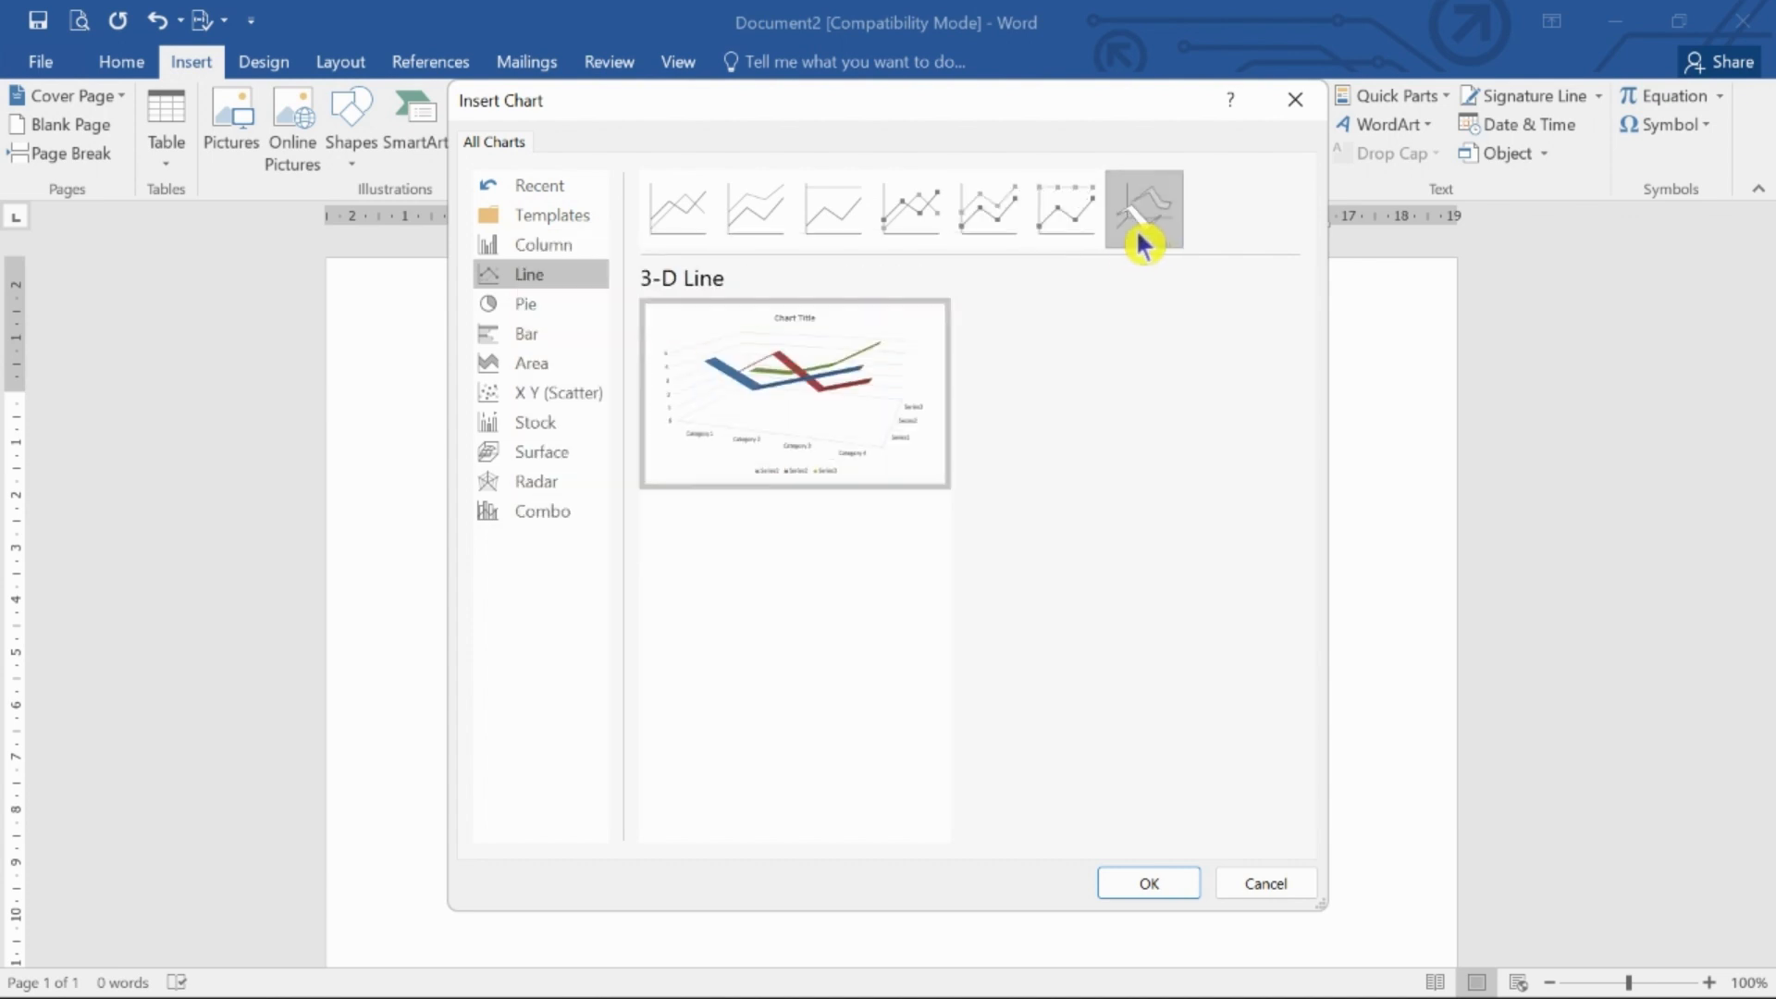
# Step: Insert a Stacked Line with Markers chart and move its data sheet window clear of the chart
pyautogui.click(912, 222)
pyautogui.click(990, 217)
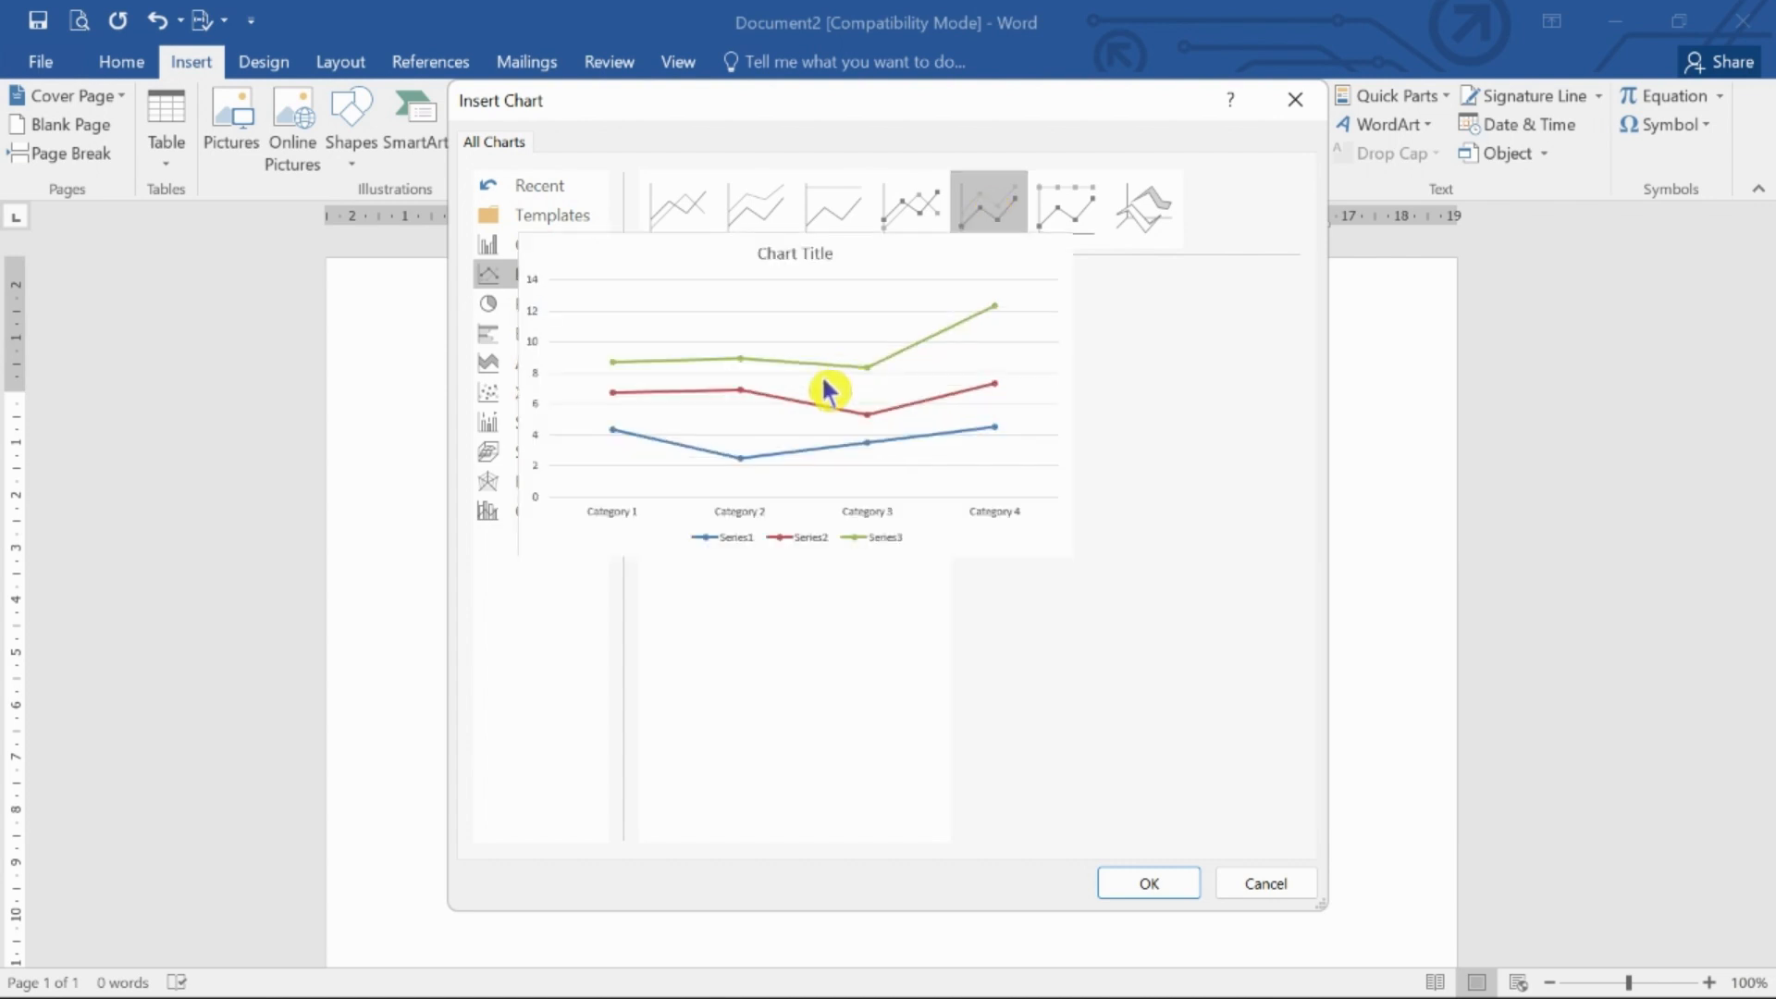
pyautogui.click(1180, 890)
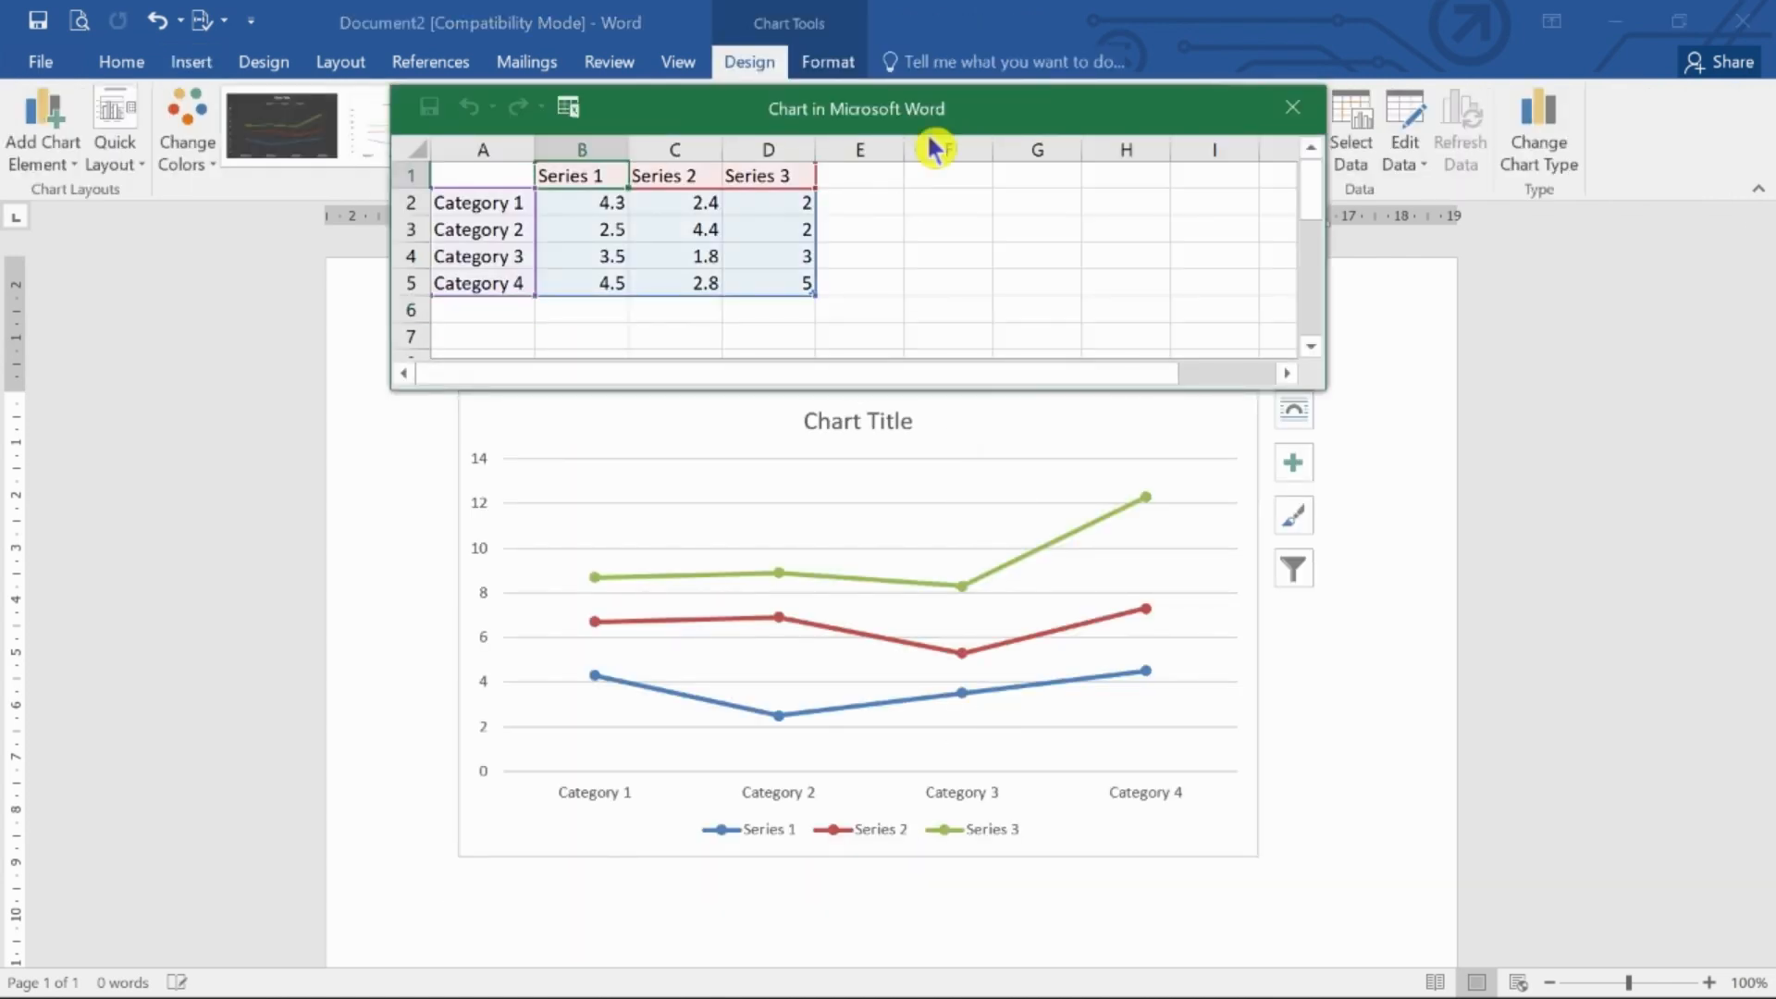
pyautogui.moveTo(991, 86); pyautogui.dragTo(741, 64)
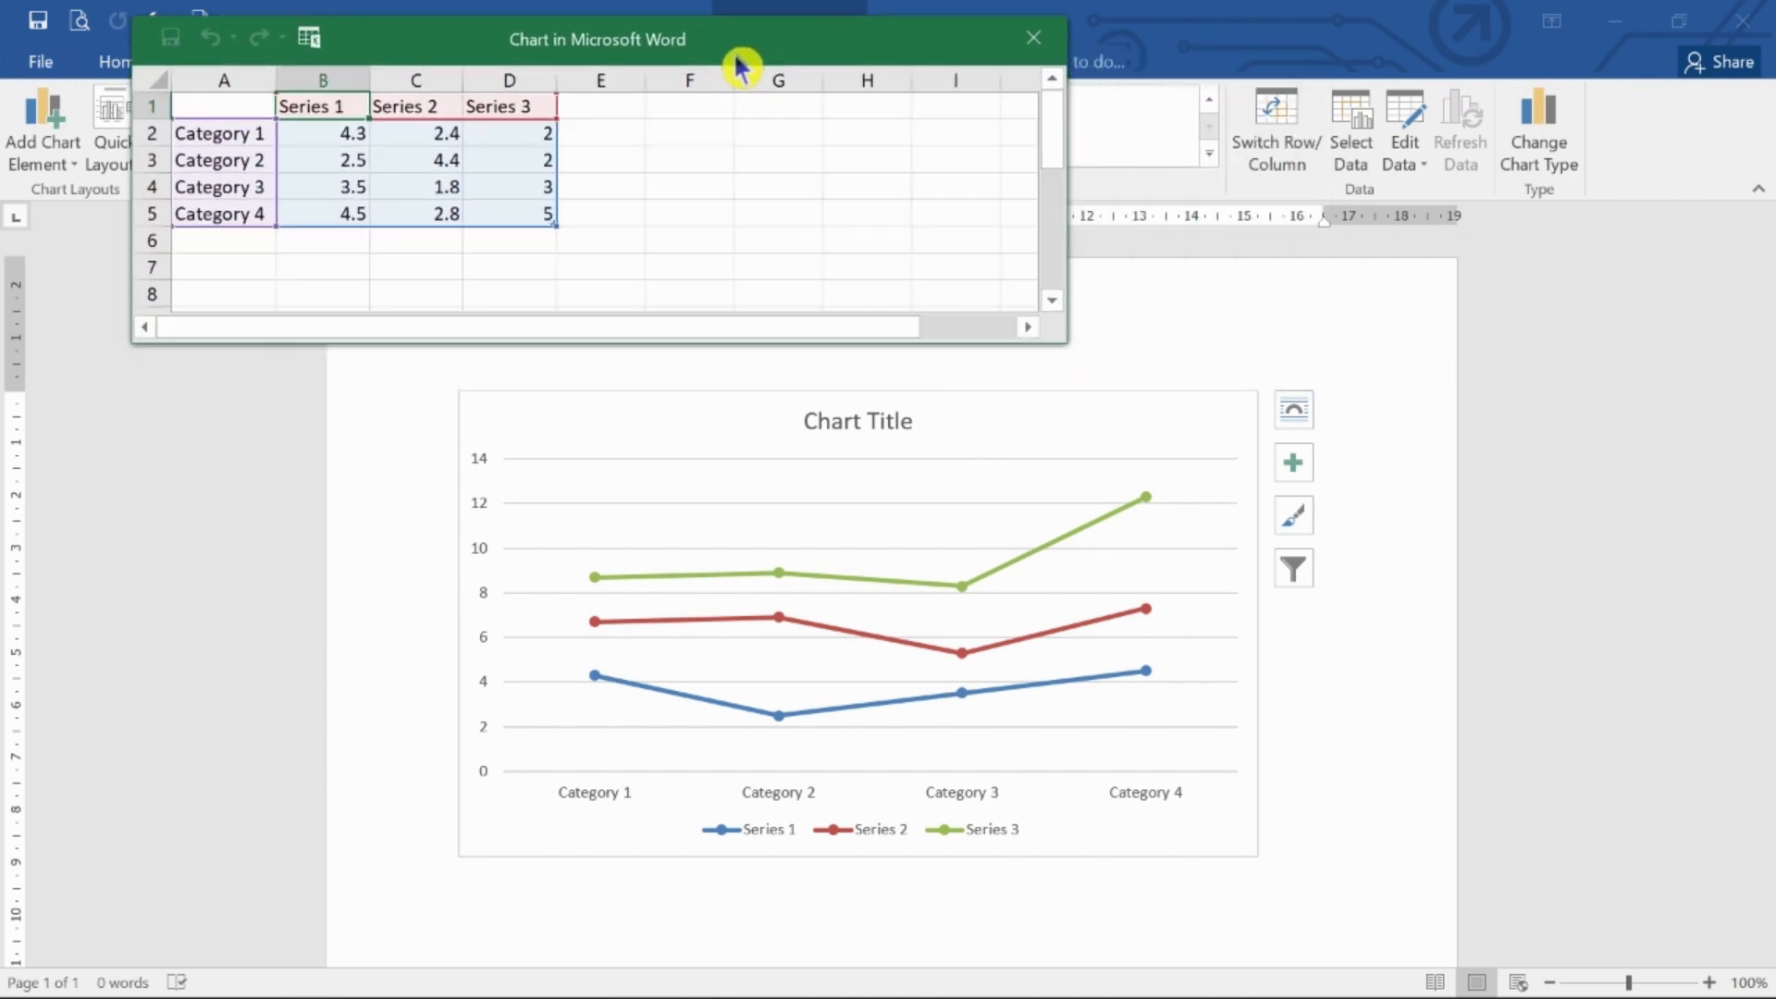
# Step: Replace the chart title with "CONTOH DATA KENDARAAN PRIBADI DI INDONESIA"
pyautogui.click(877, 422)
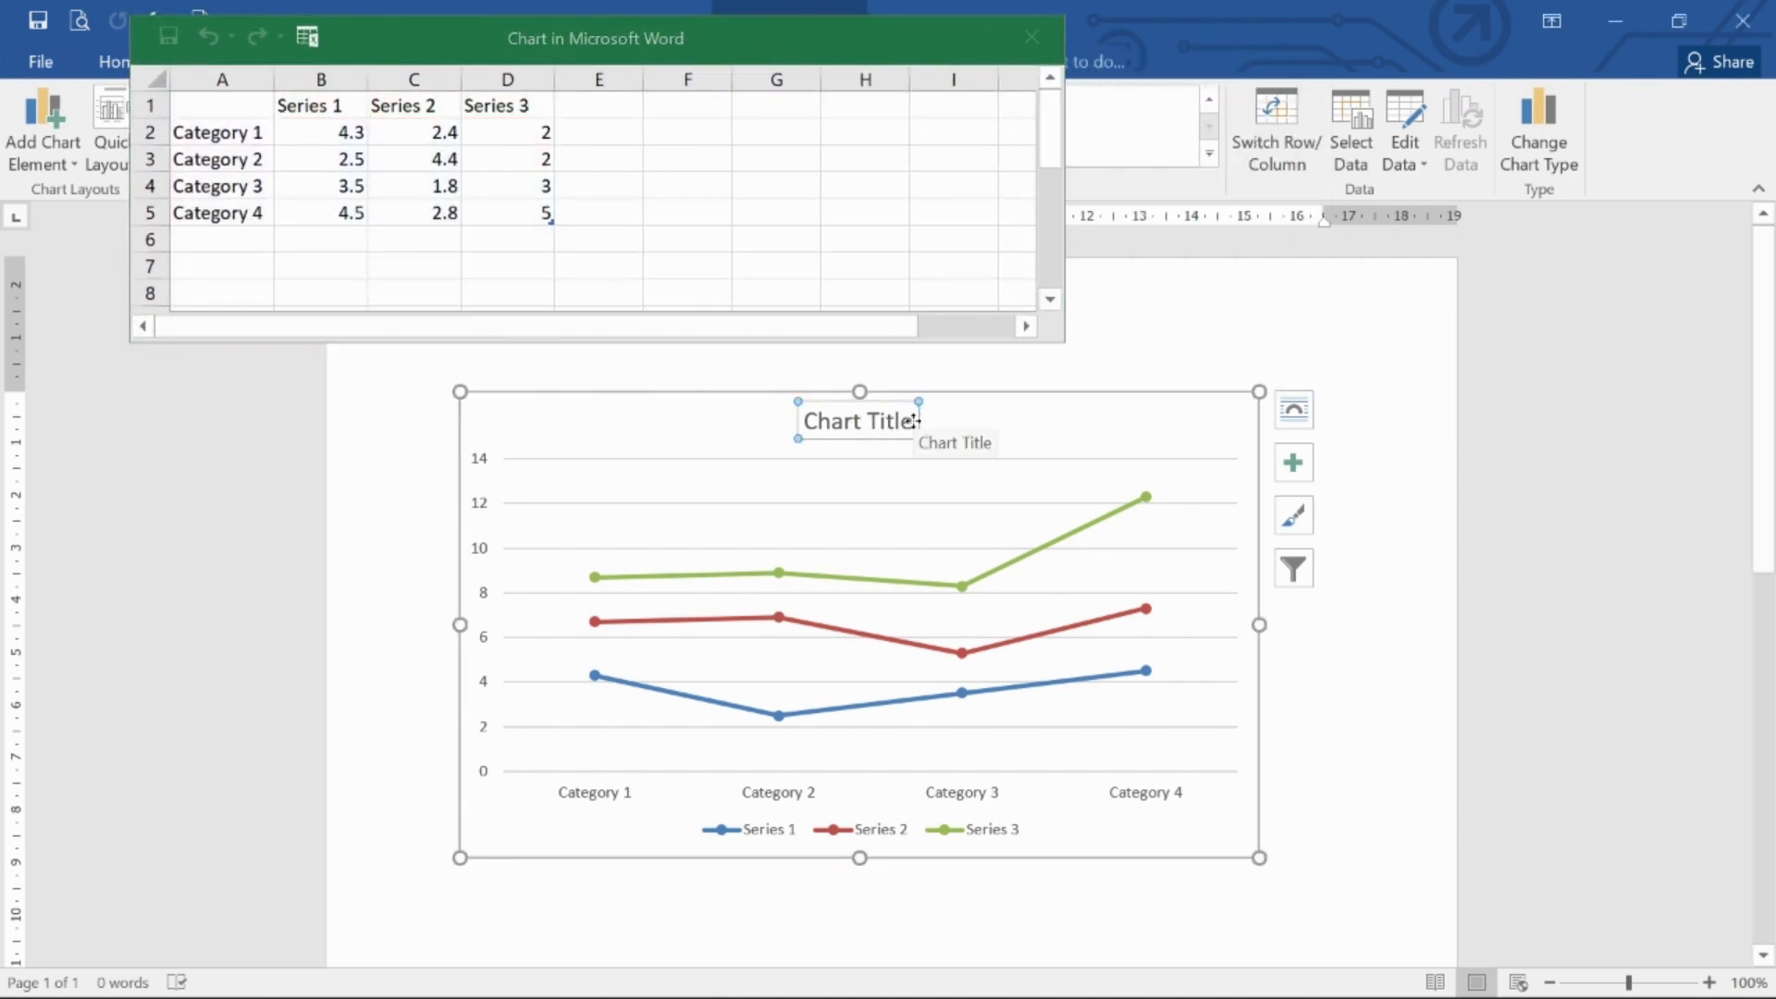
pyautogui.moveTo(911, 424); pyautogui.dragTo(801, 427)
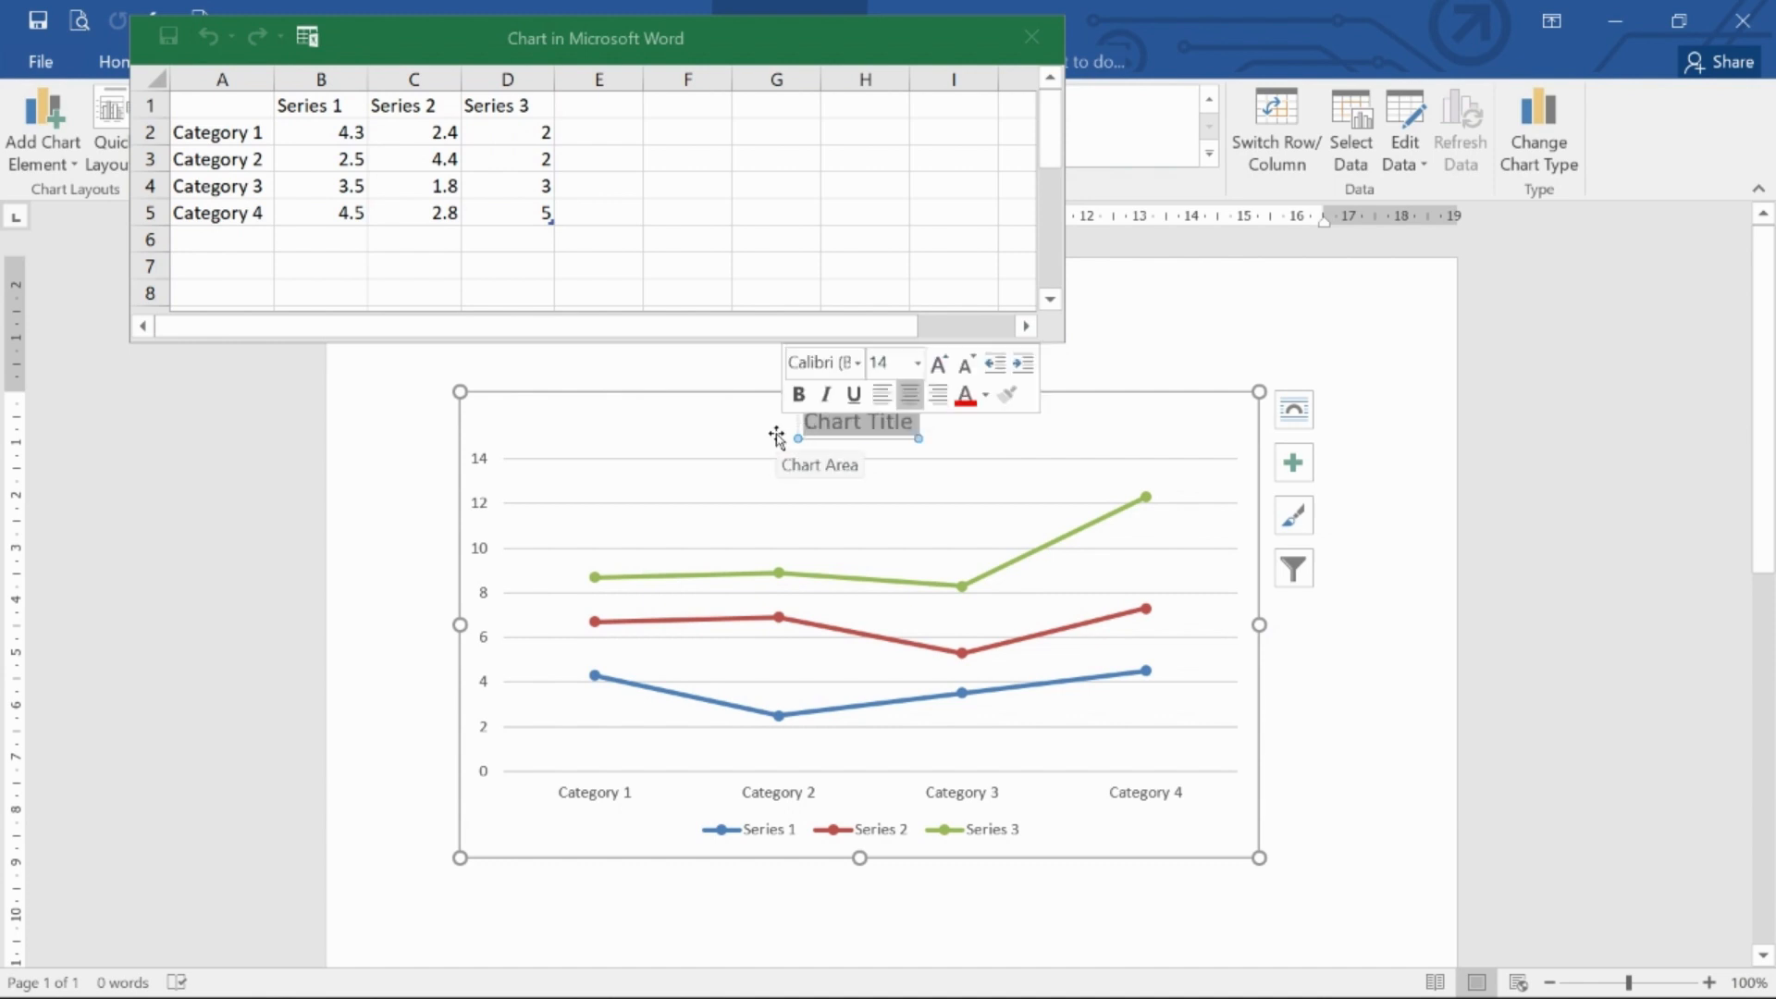
pyautogui.write('DAT')
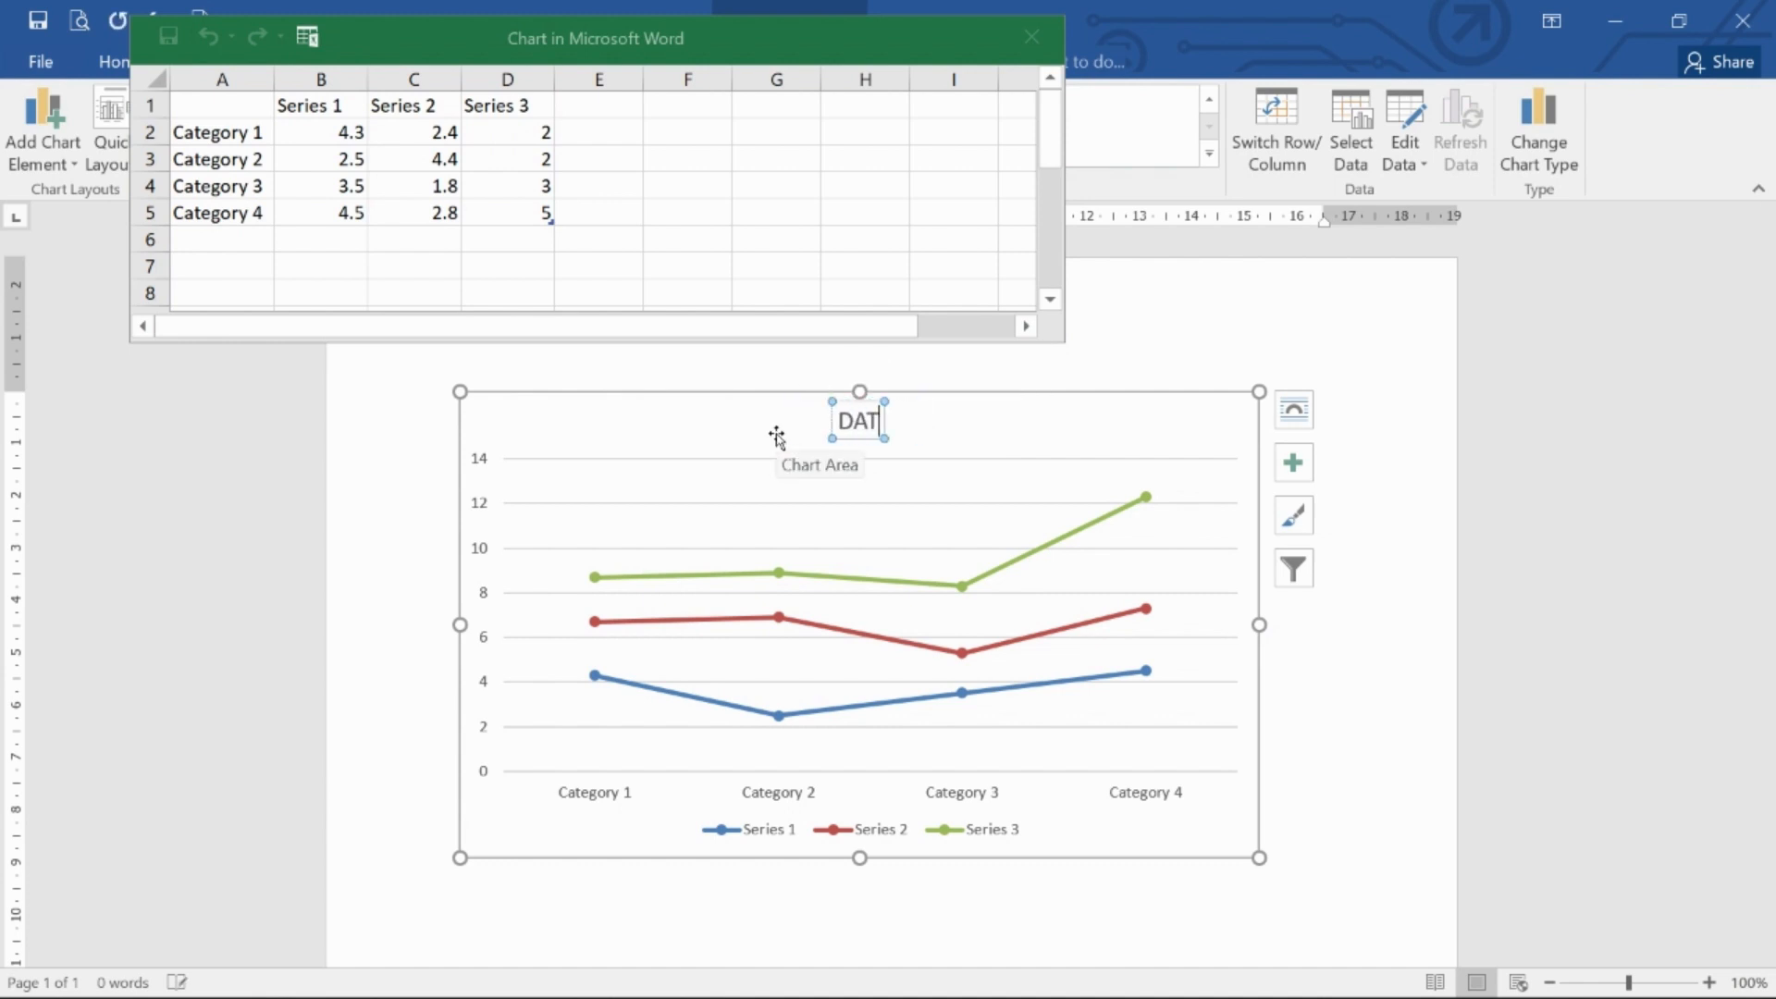
pyautogui.write('A K')
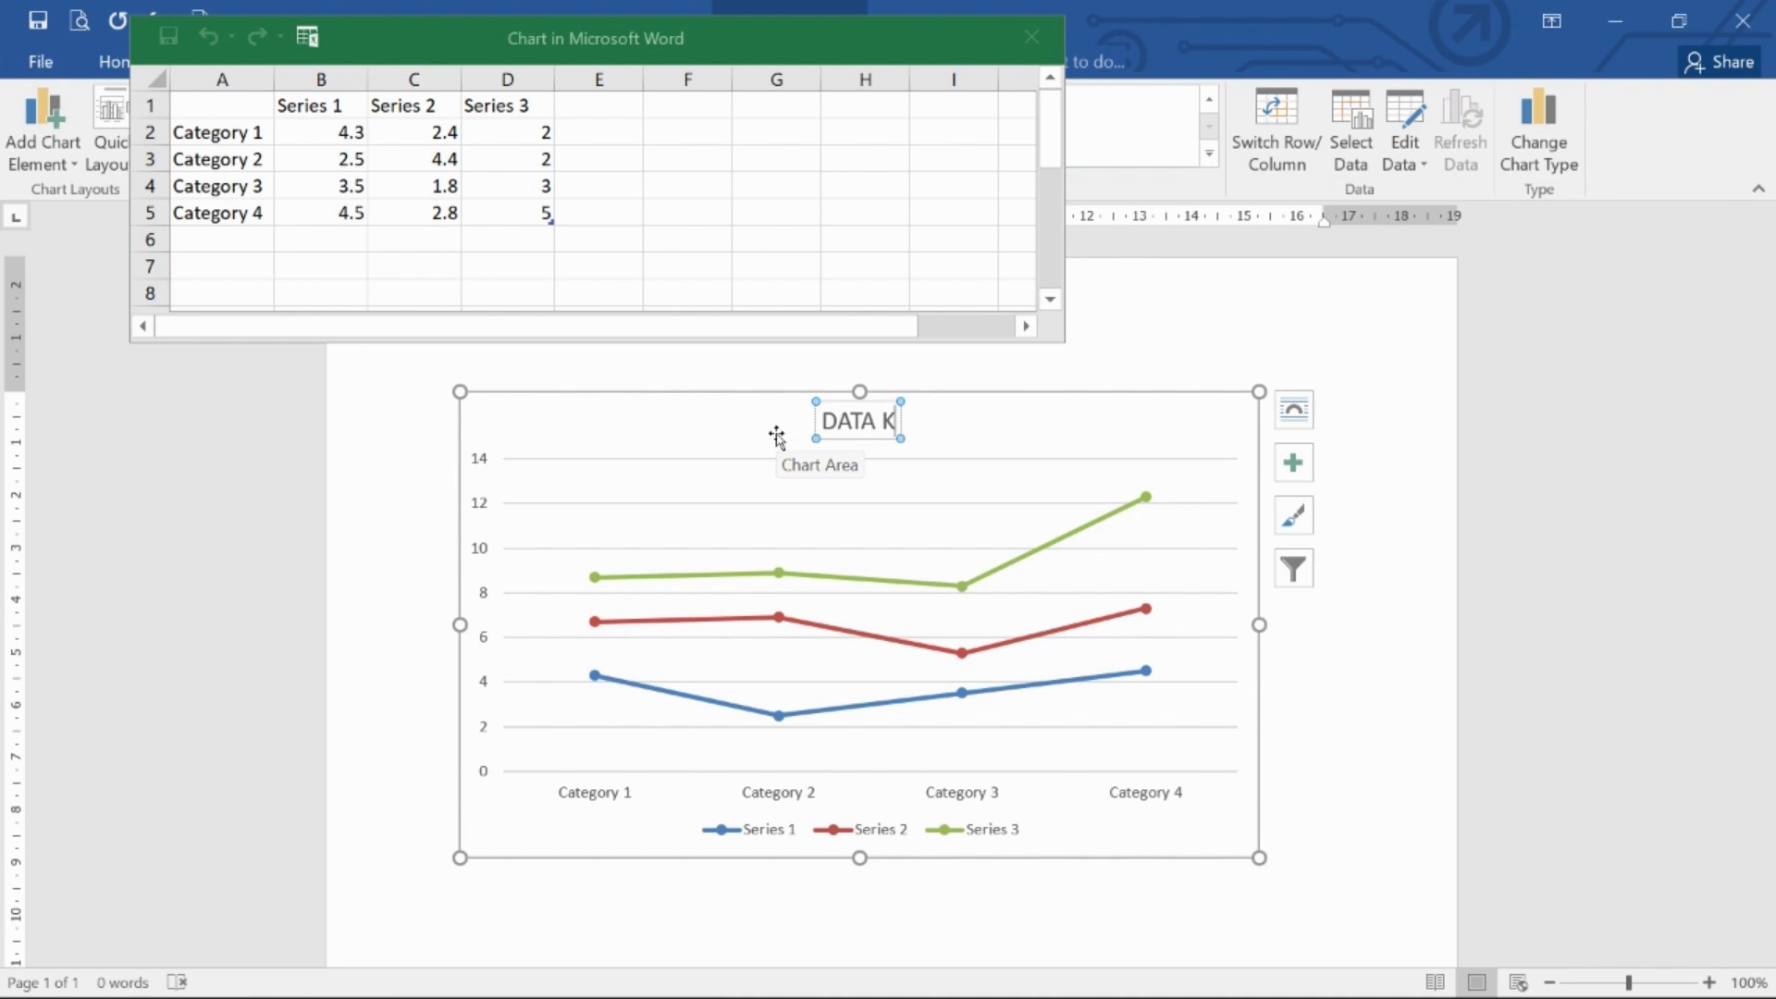
pyautogui.write('ENDAR')
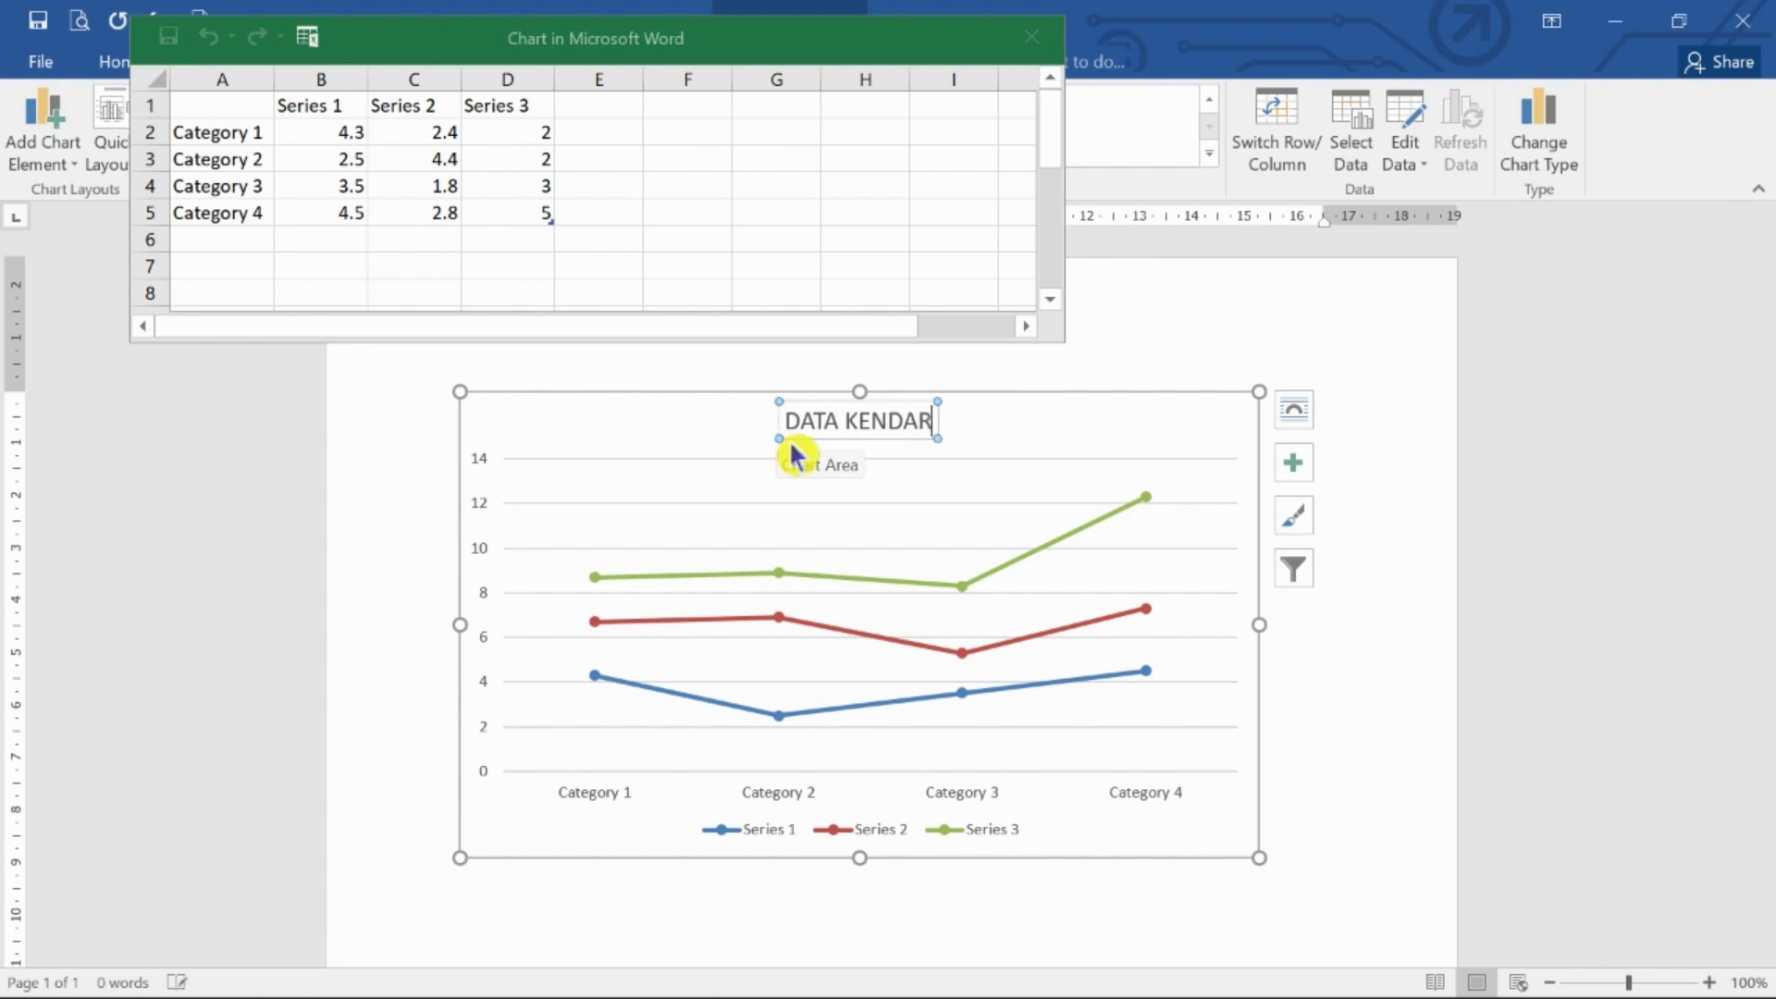
pyautogui.write('AAN')
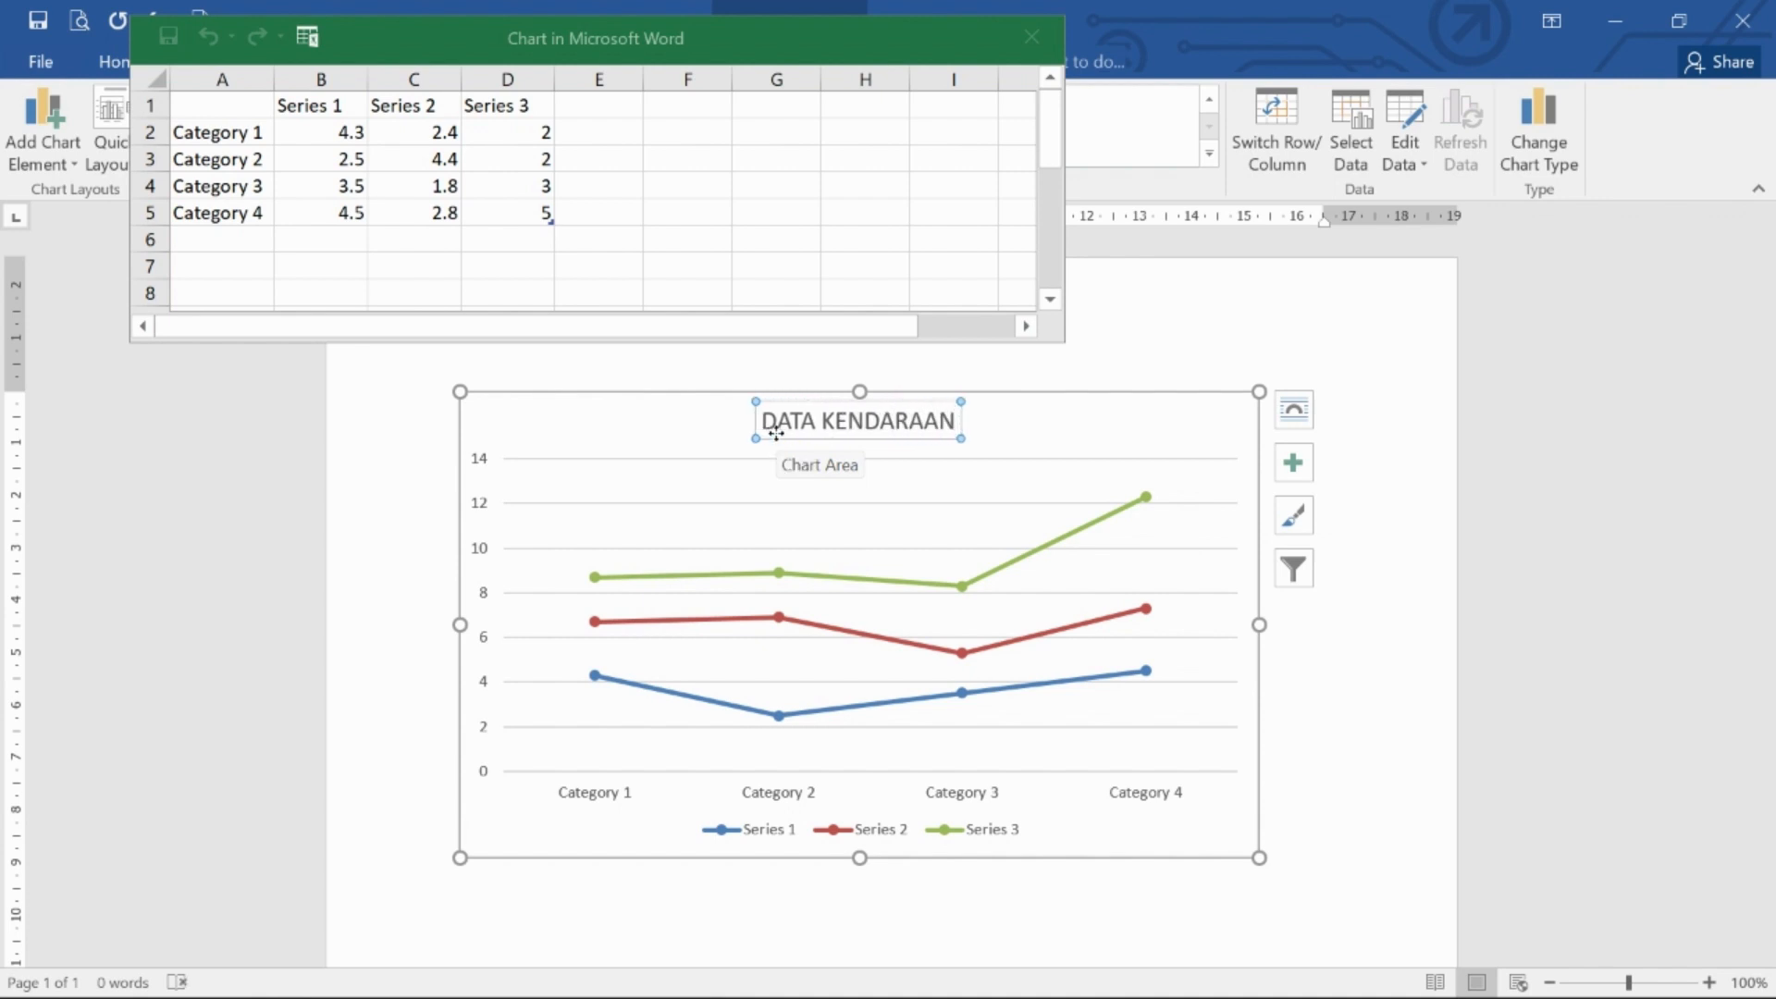
pyautogui.write(' PRIBADI')
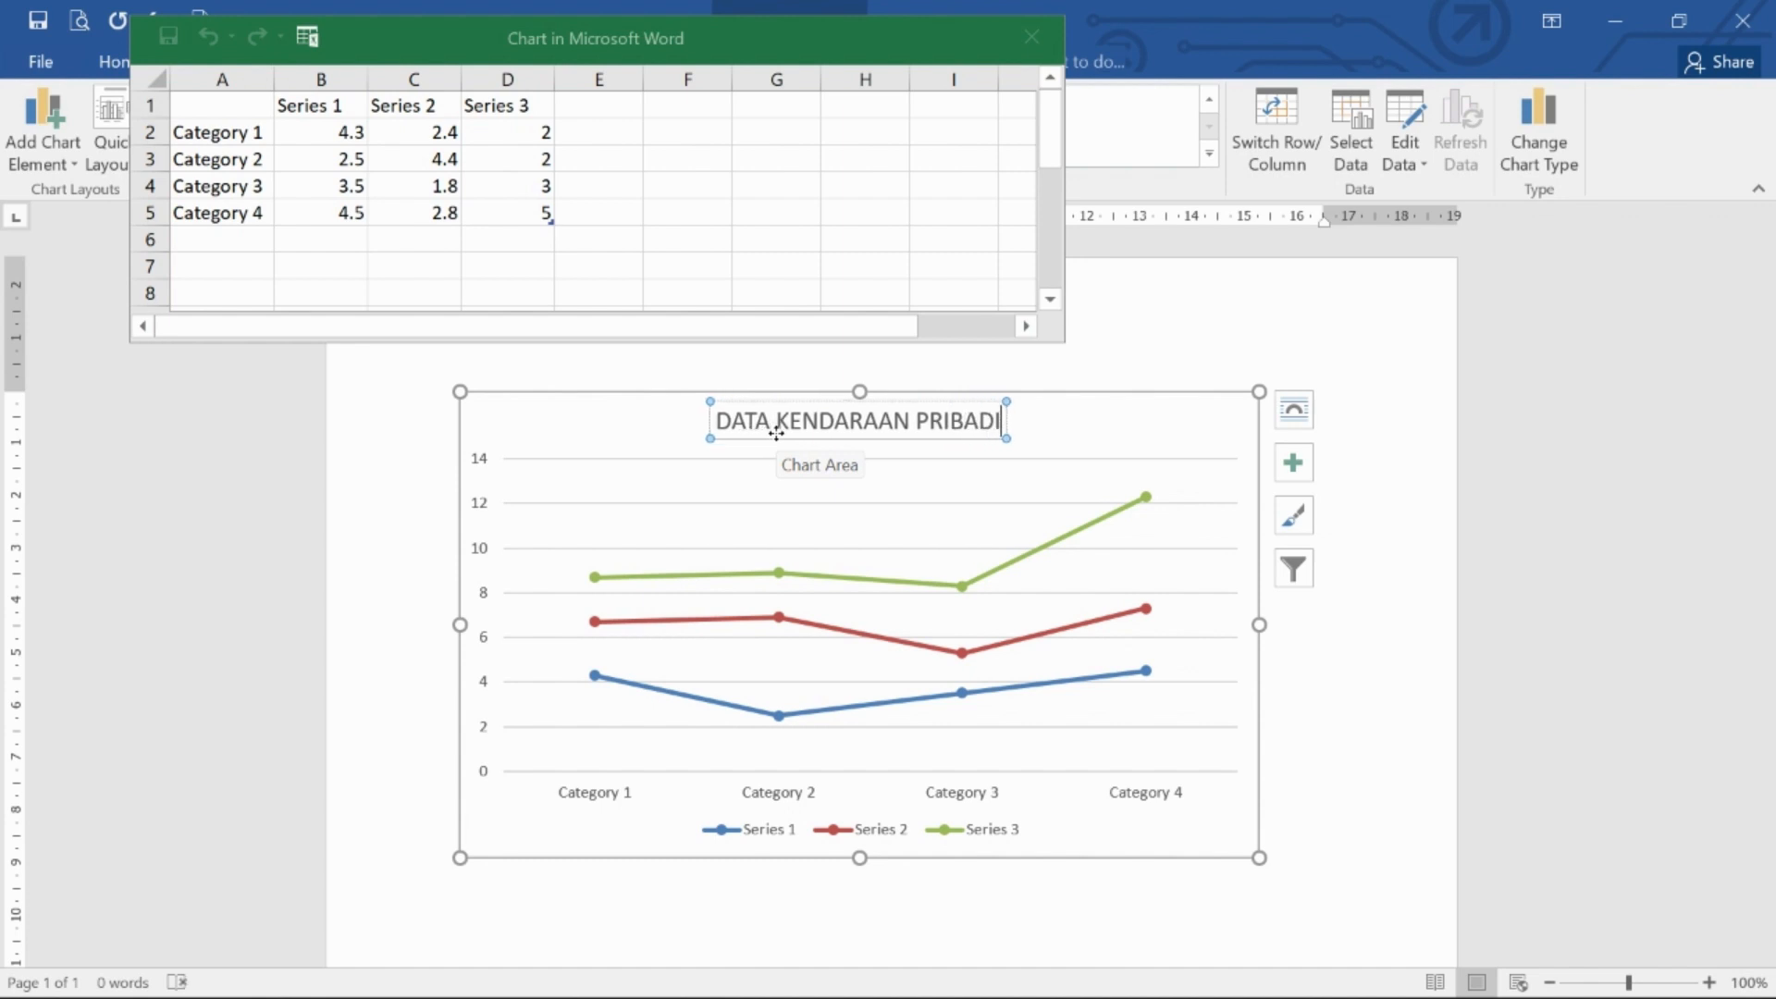
pyautogui.write(' DI')
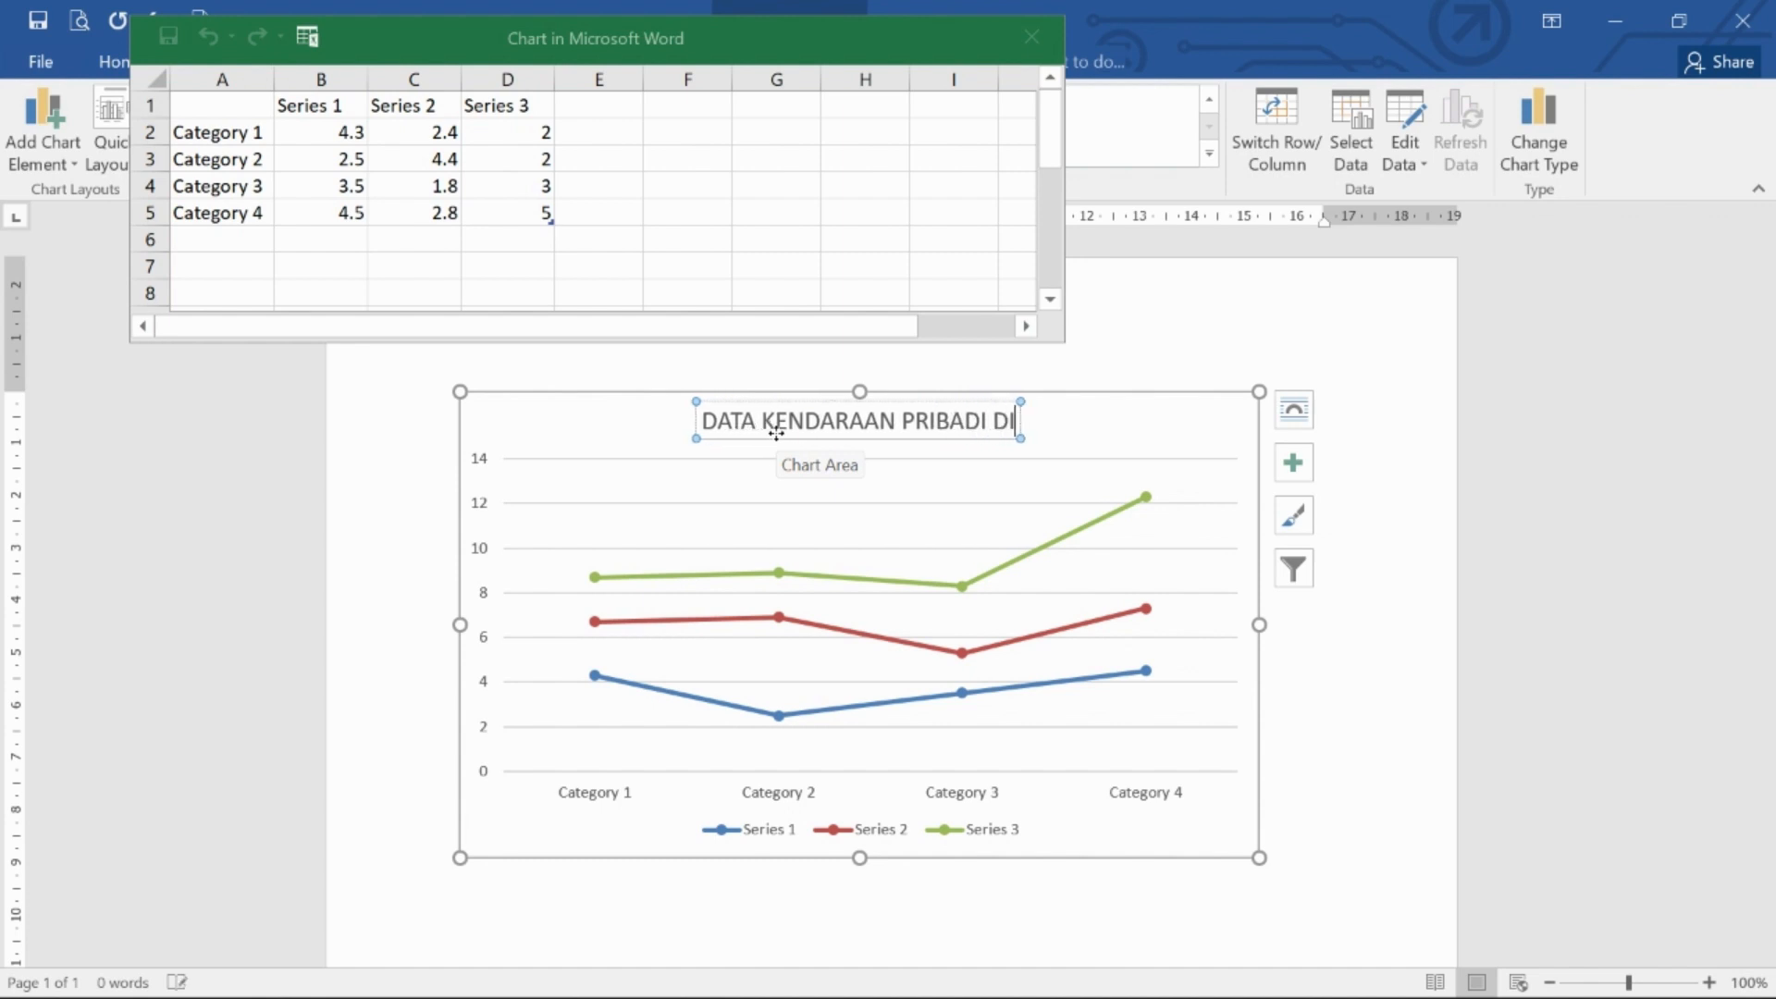
pyautogui.write(' IND')
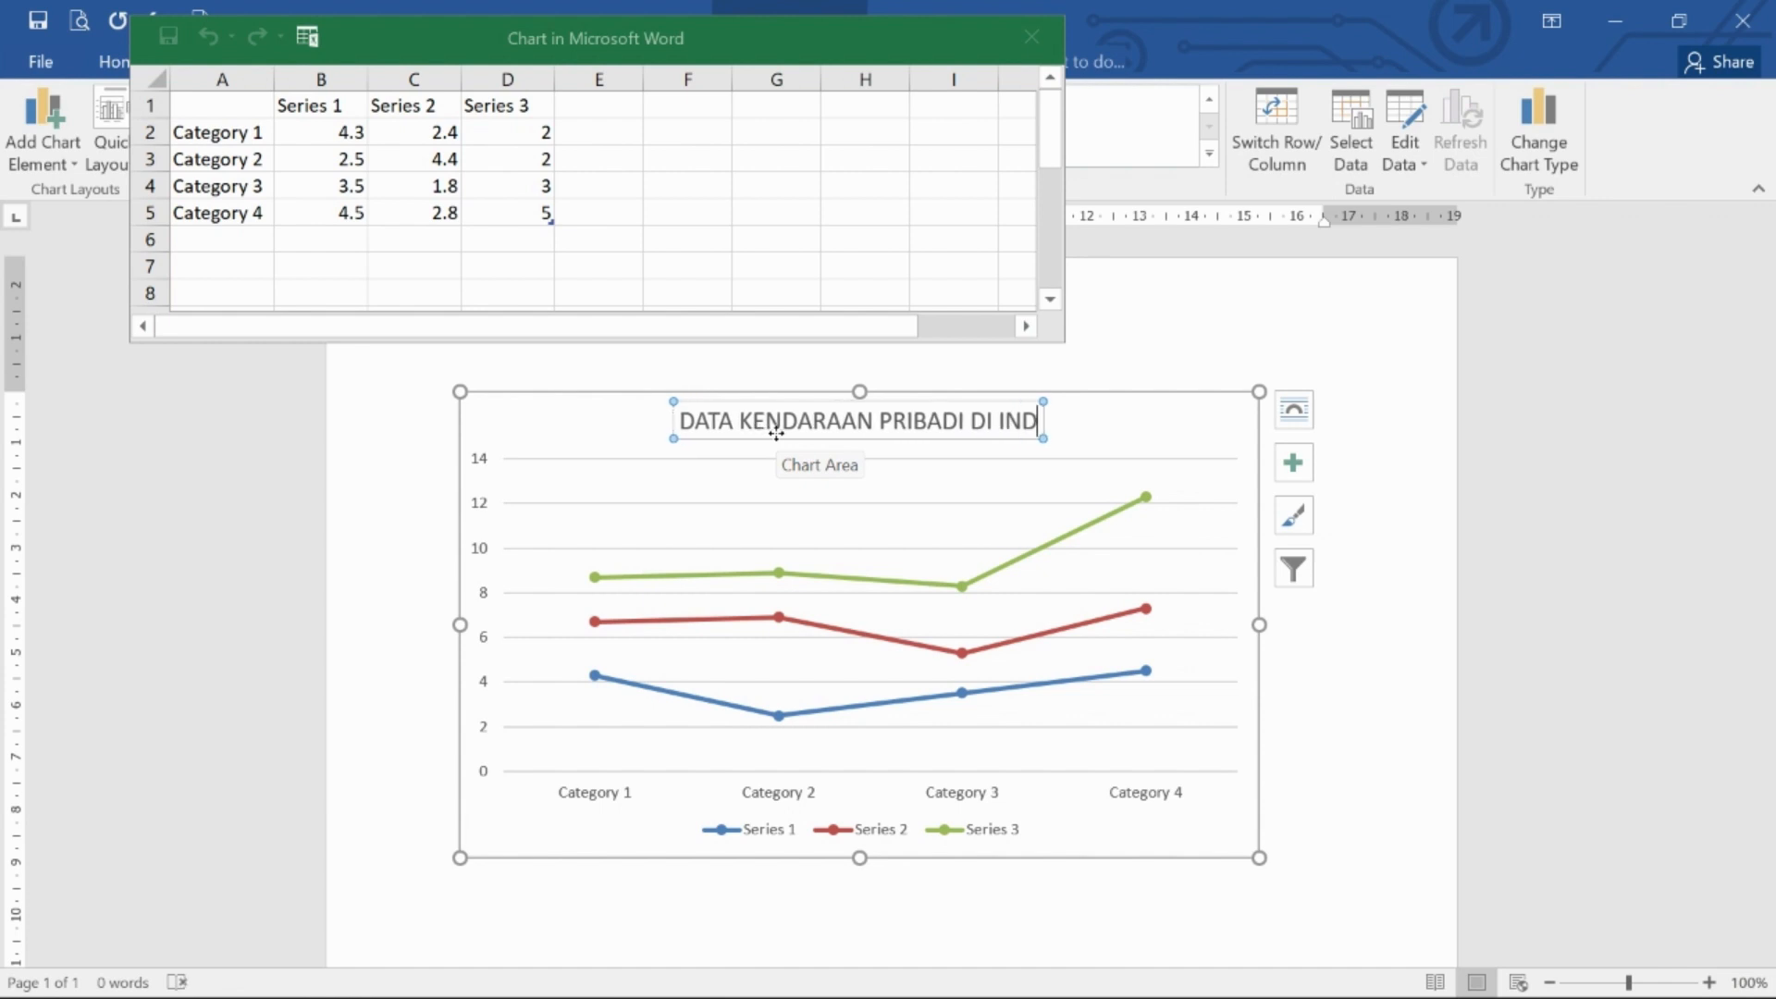
pyautogui.write('OS')
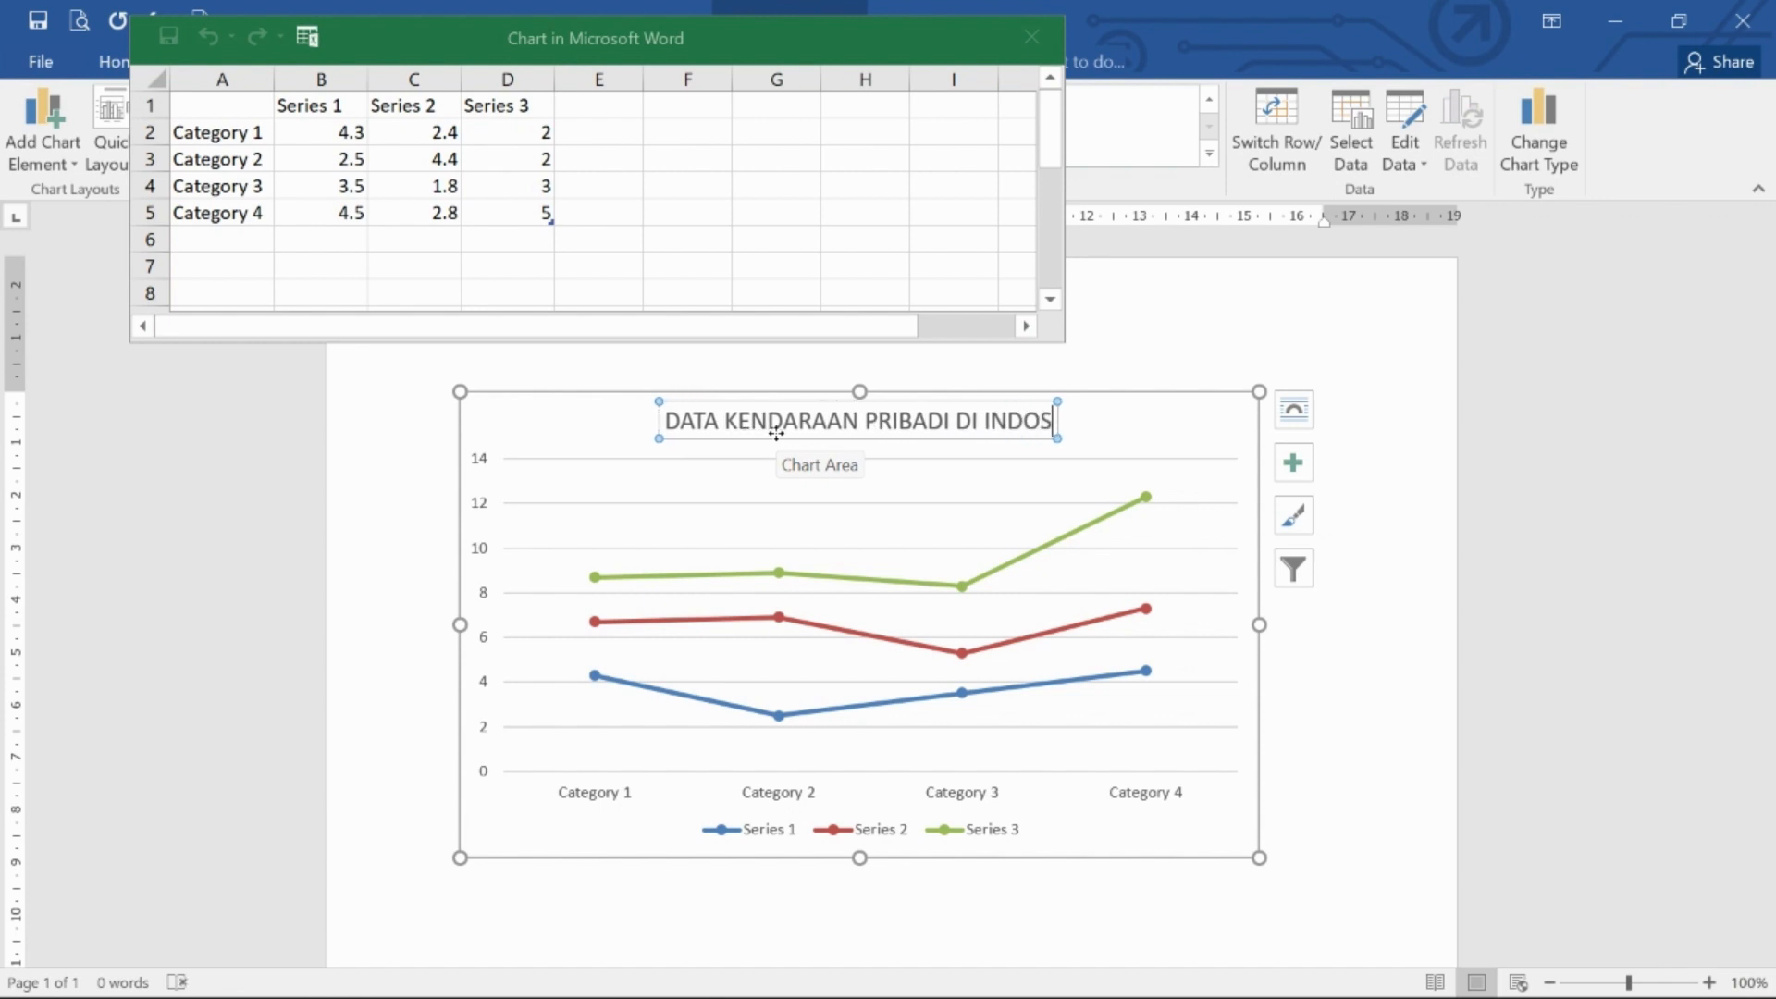
pyautogui.press('BackSpace')
pyautogui.write('NE')
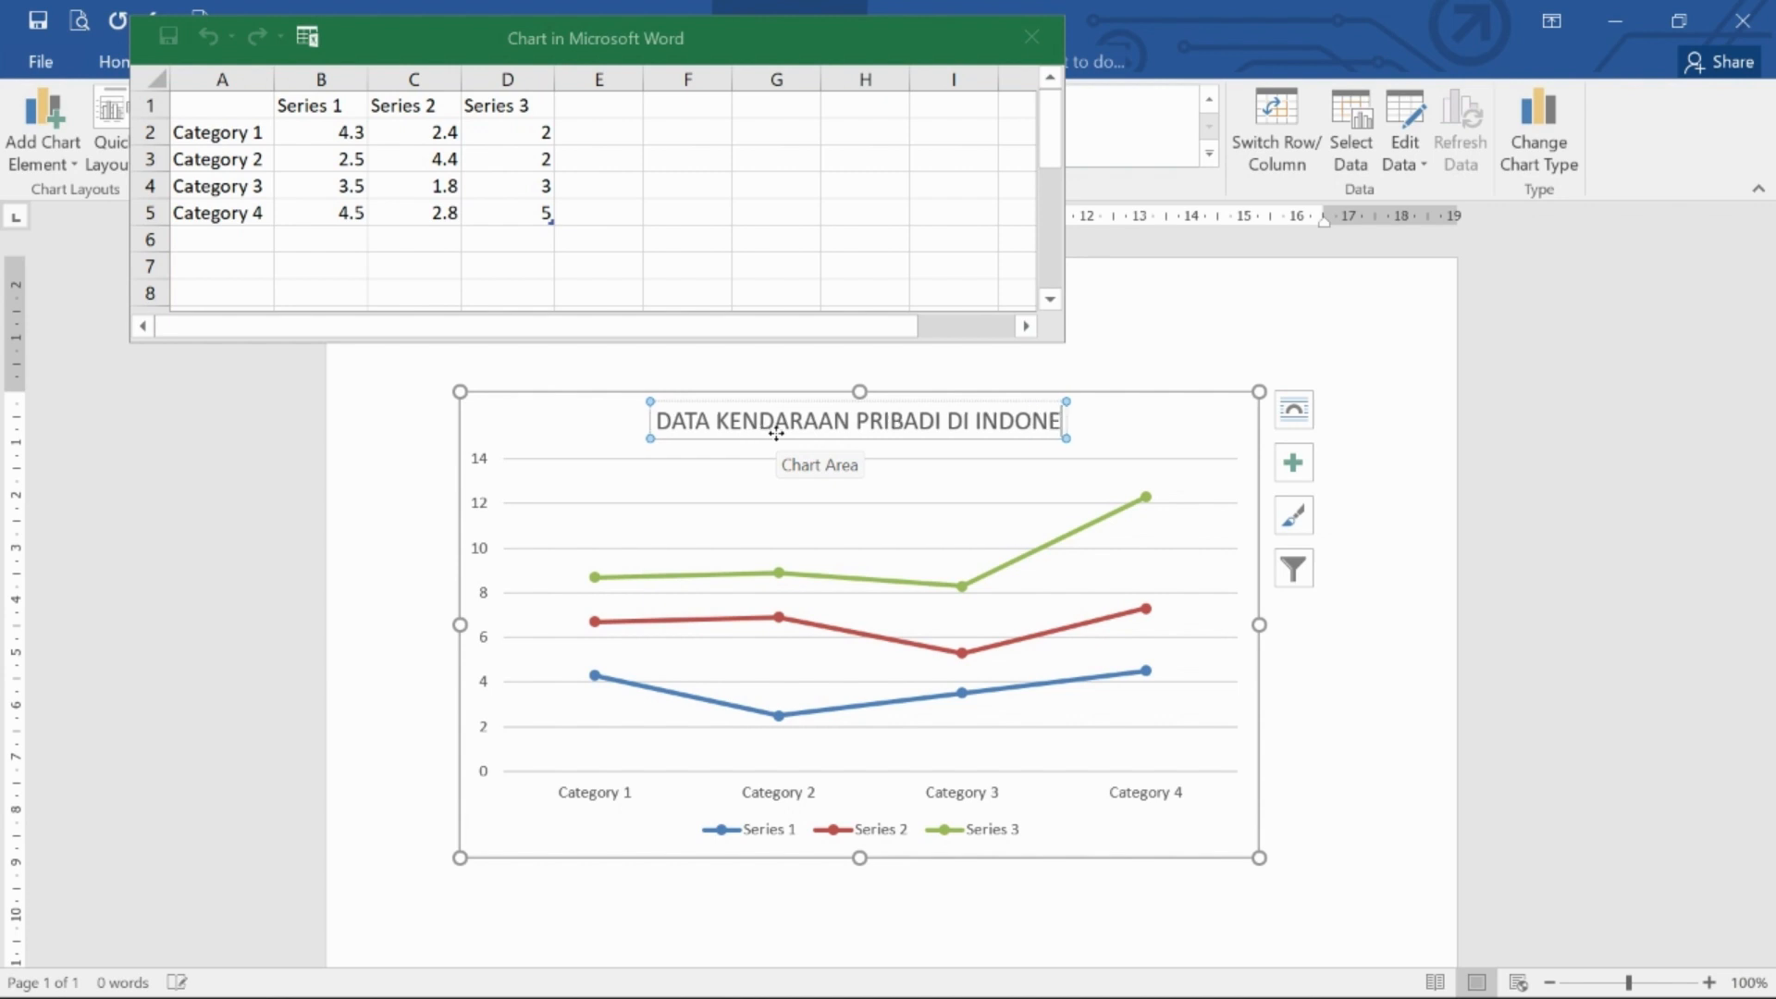
pyautogui.write('SIA')
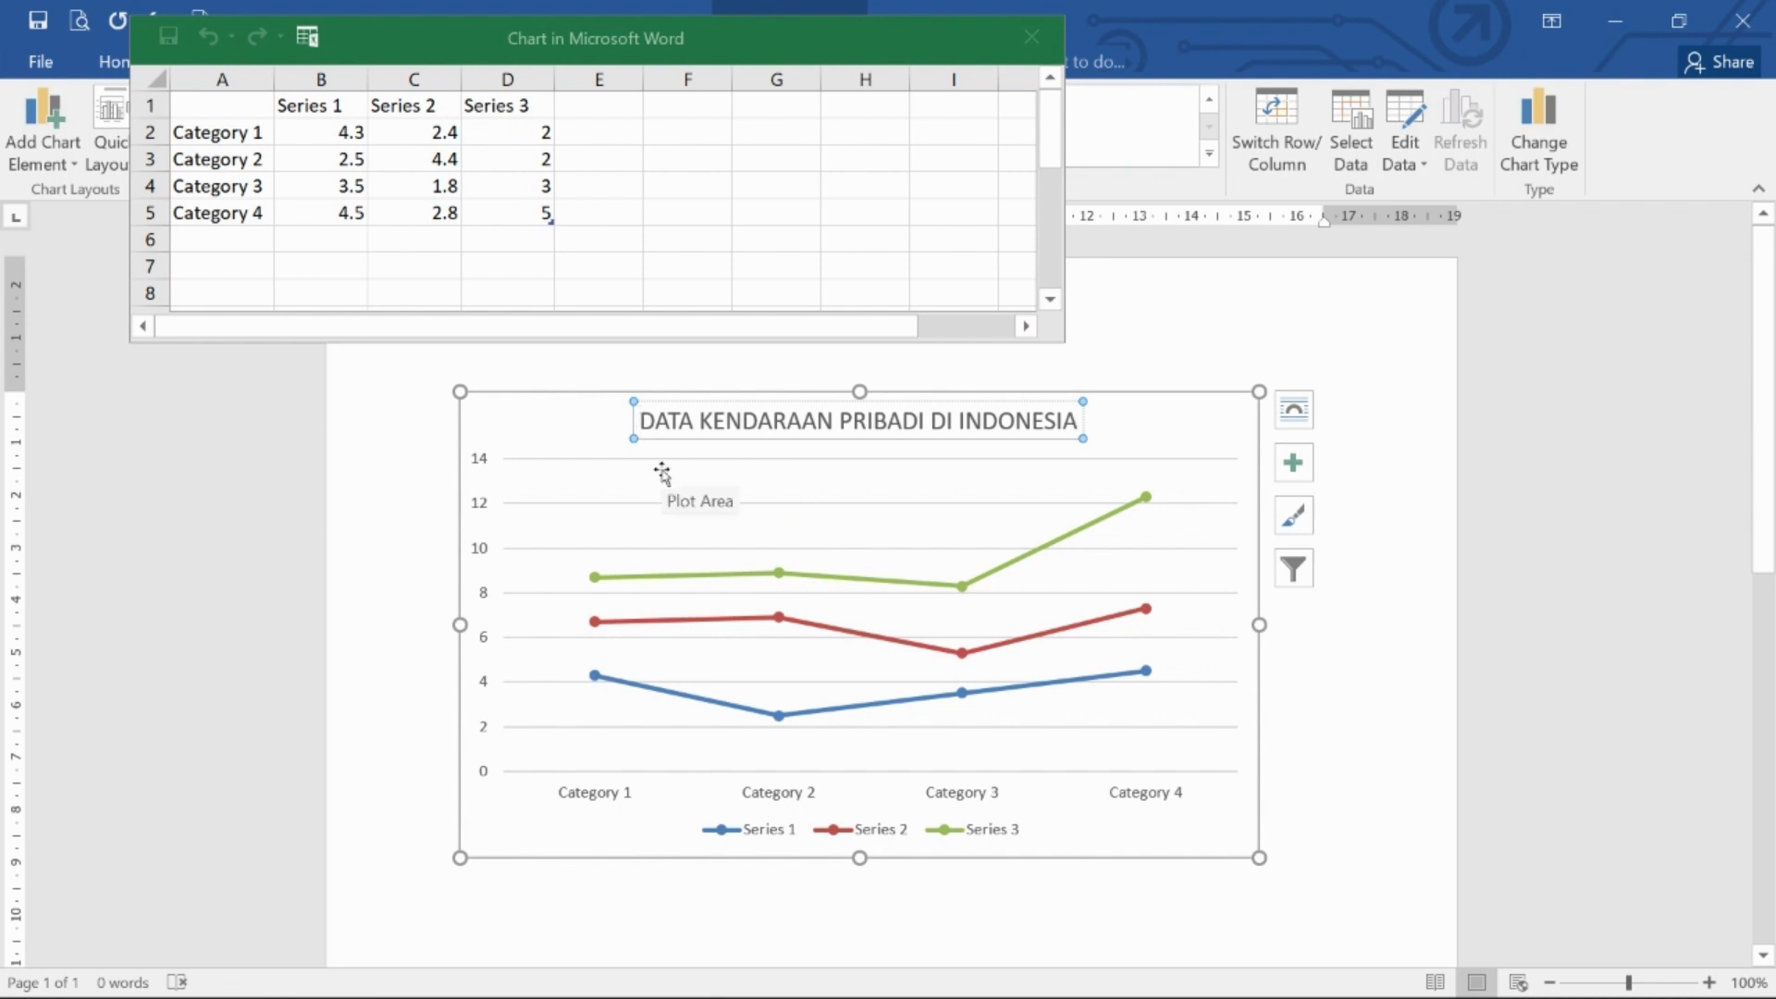
pyautogui.press('Home')
pyautogui.write('CONTOH')
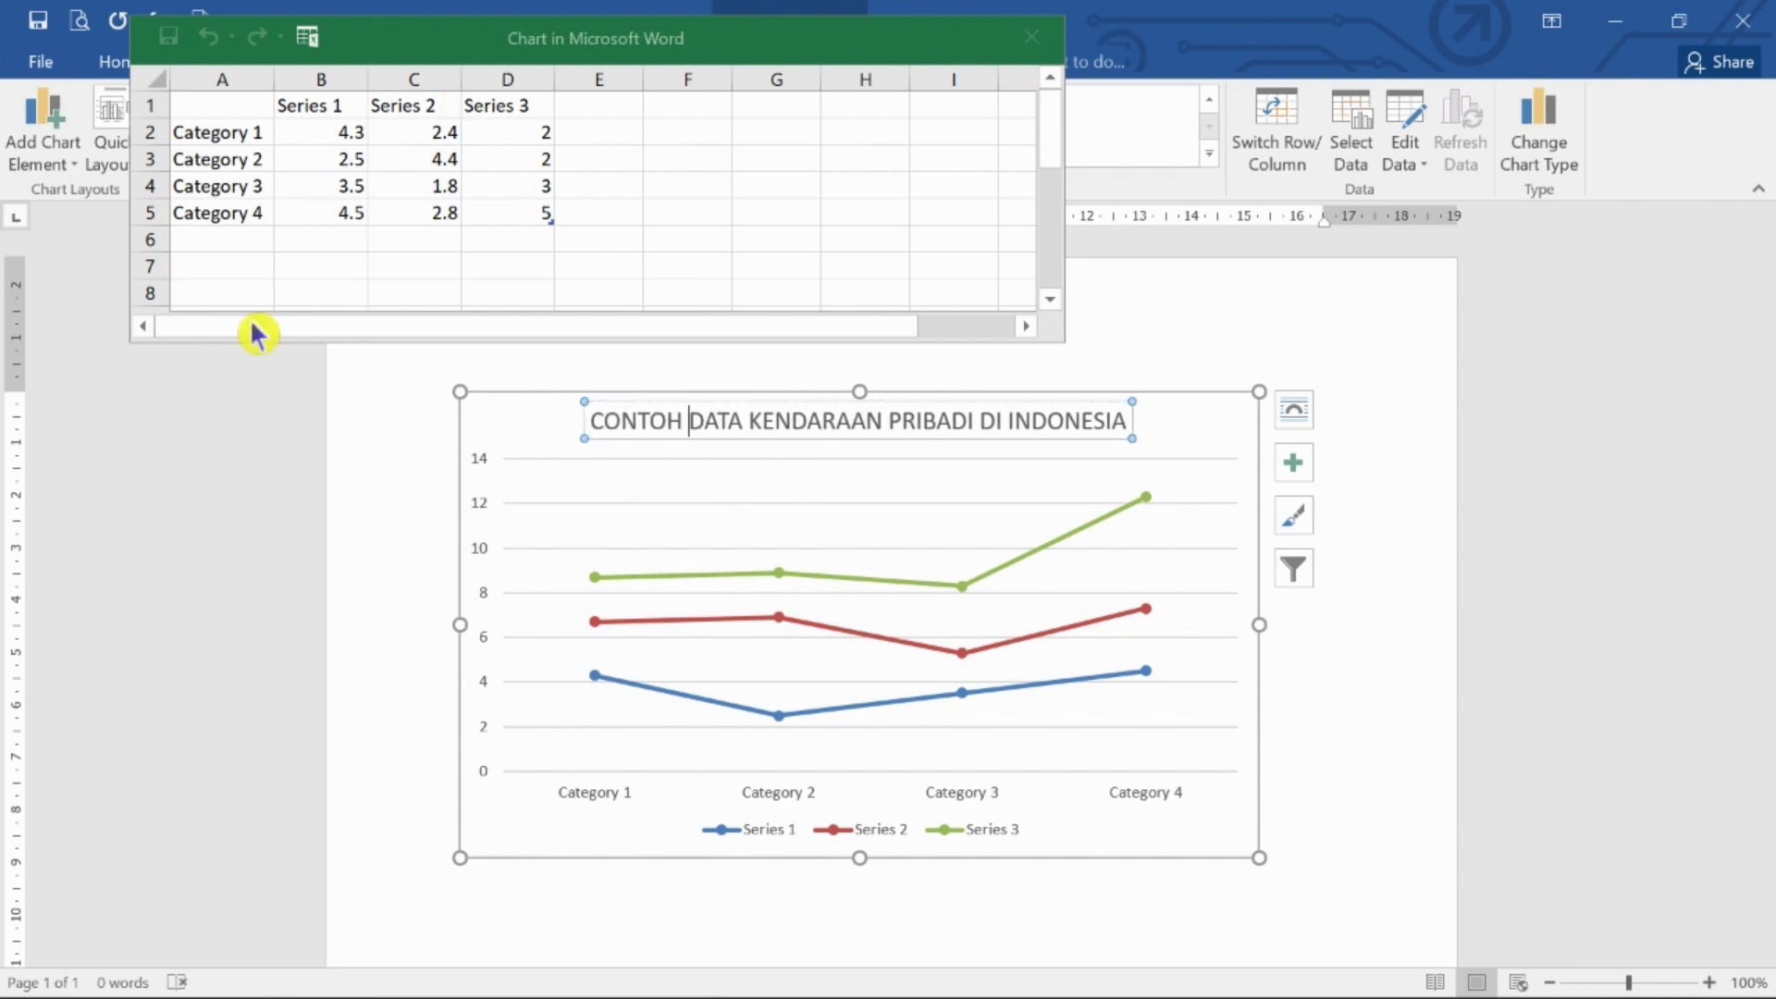
# Step: Replace the four category labels in cells A2 to A5 of the chart data with 2018, 2019, 2020 and 2021
pyautogui.click(314, 116)
pyautogui.click(239, 136)
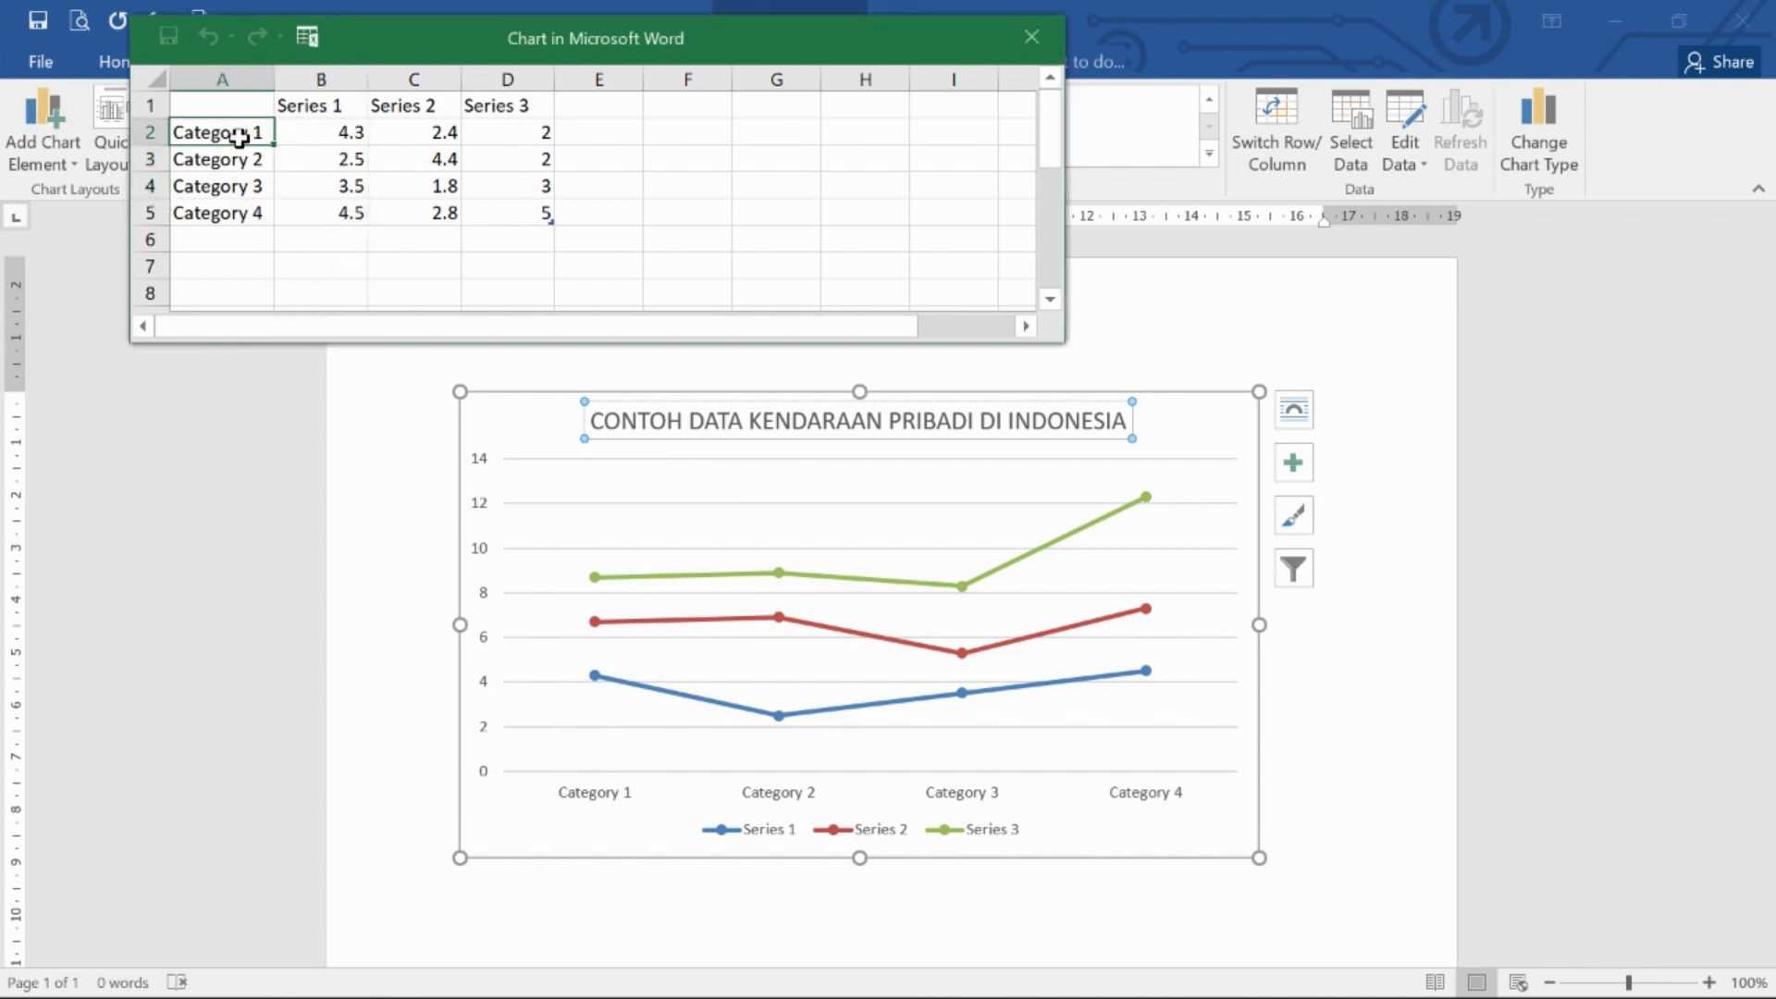
pyautogui.moveTo(263, 135); pyautogui.dragTo(181, 132)
pyautogui.write('201')
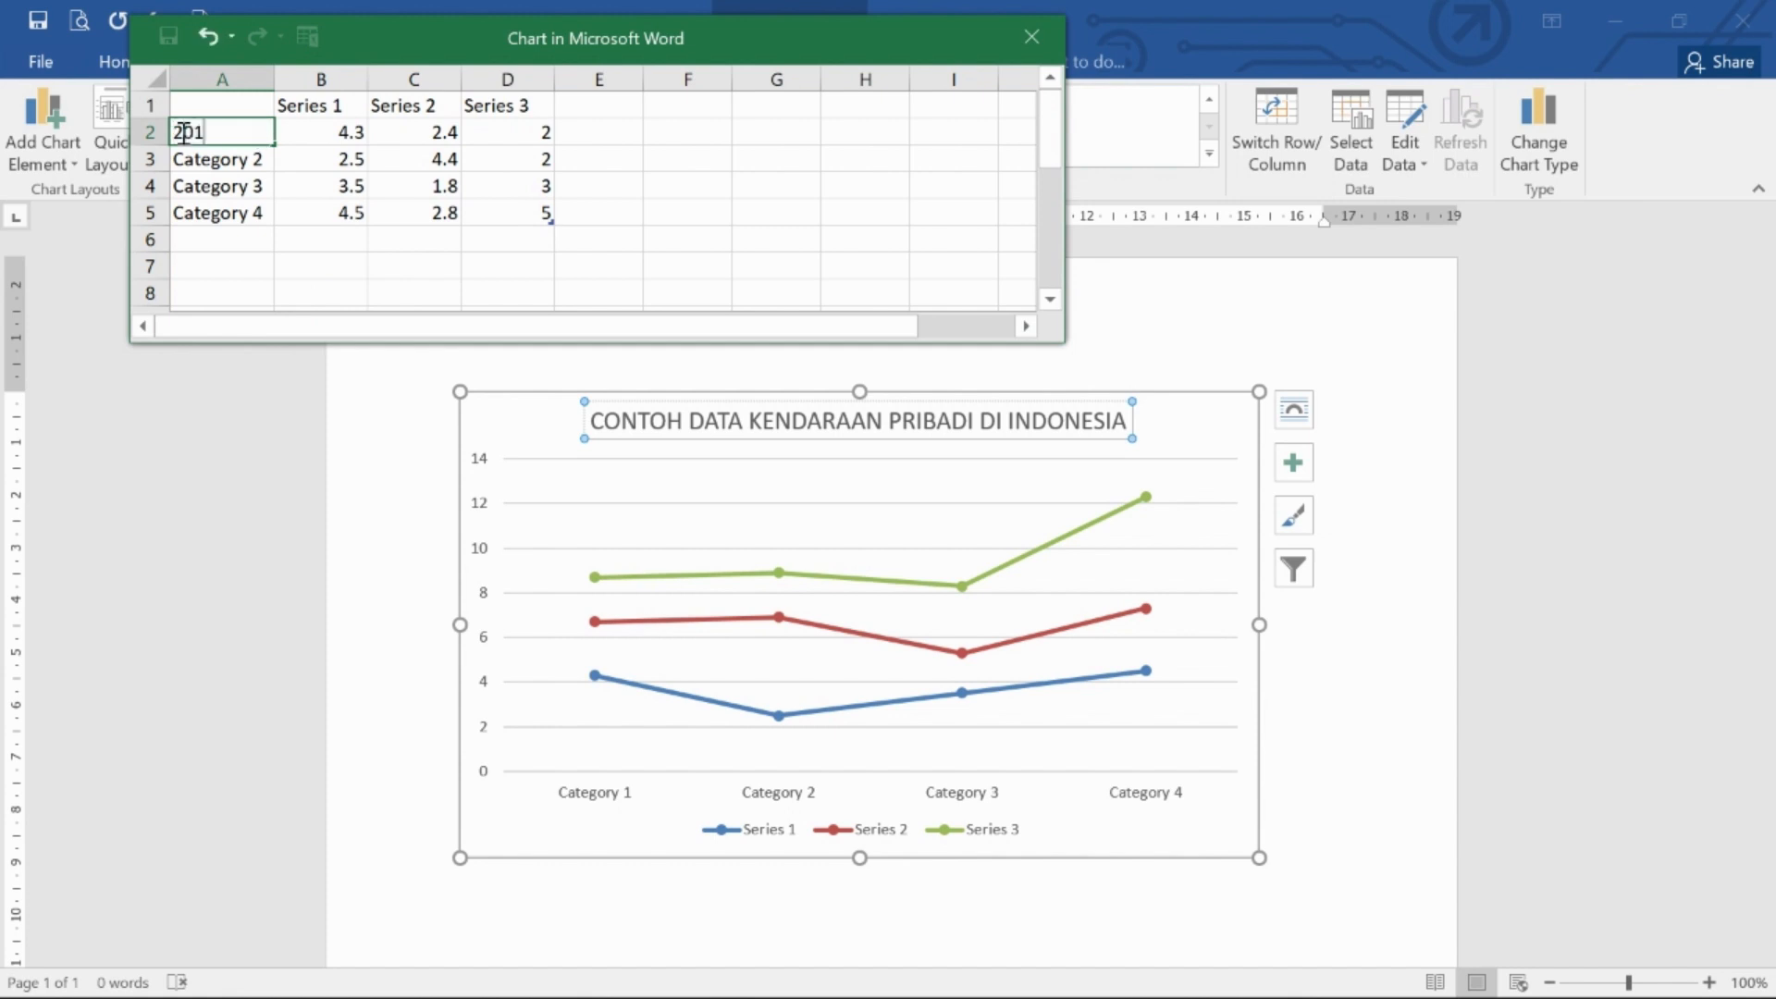
pyautogui.write('8')
pyautogui.click(251, 161)
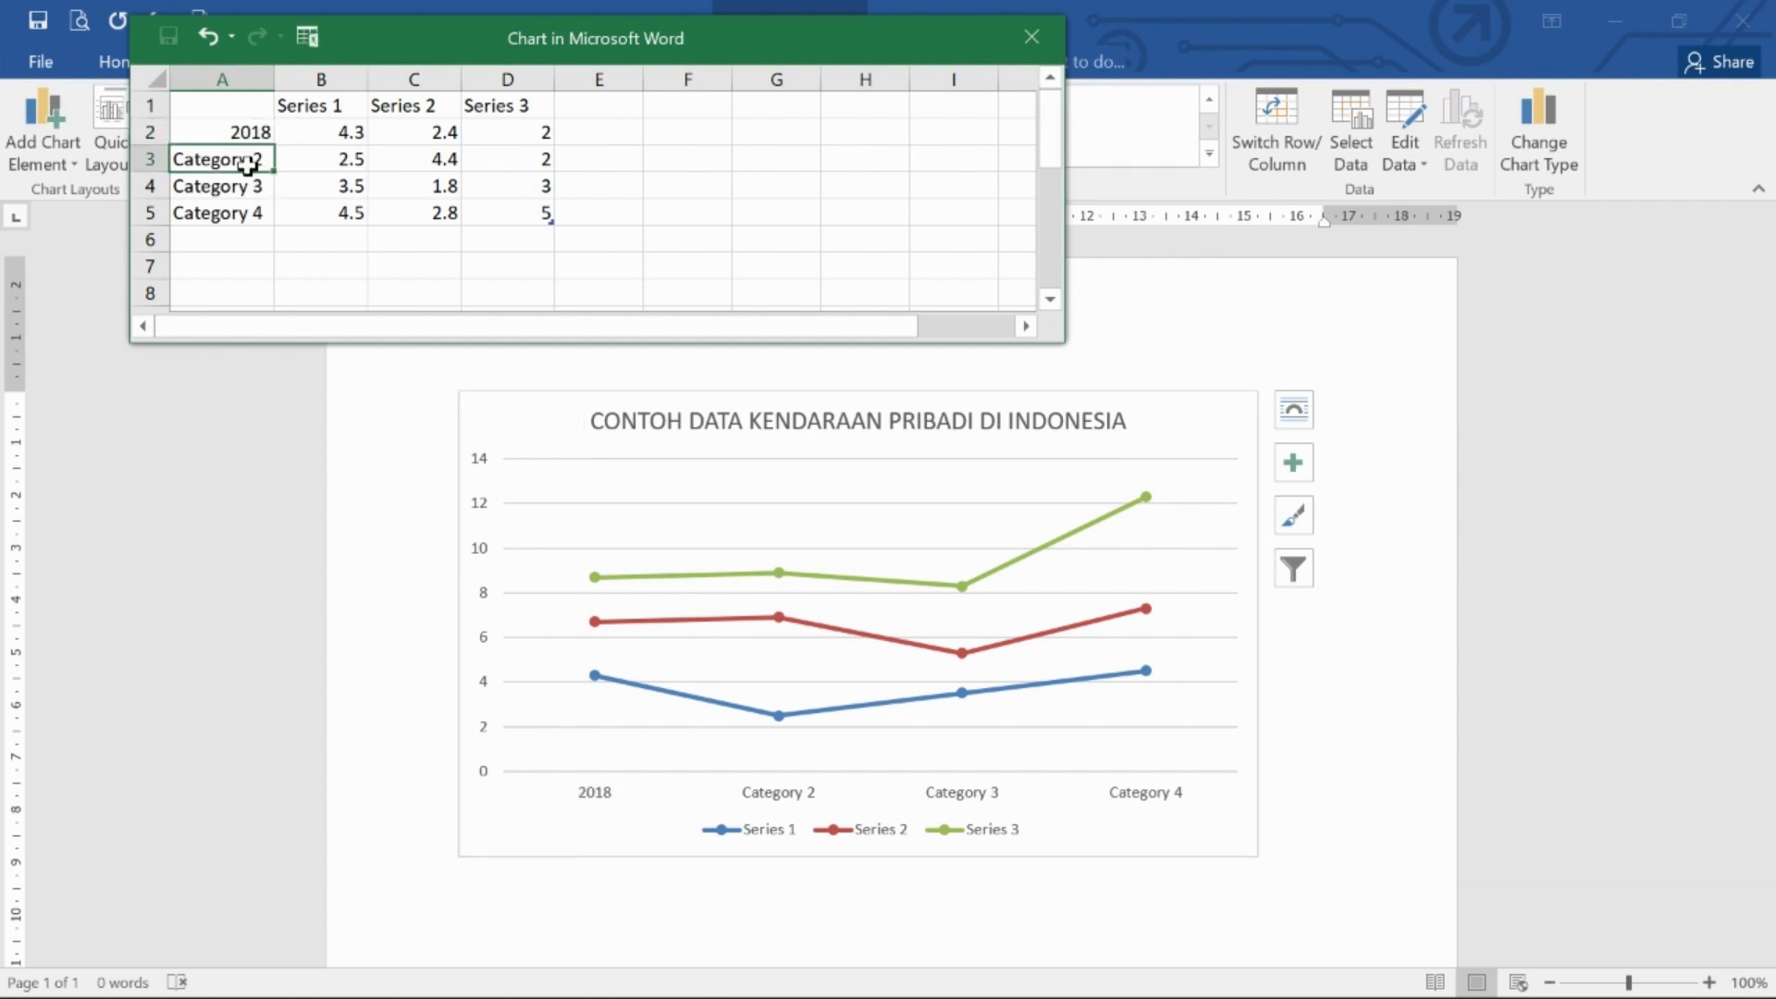
pyautogui.moveTo(264, 165); pyautogui.dragTo(181, 159)
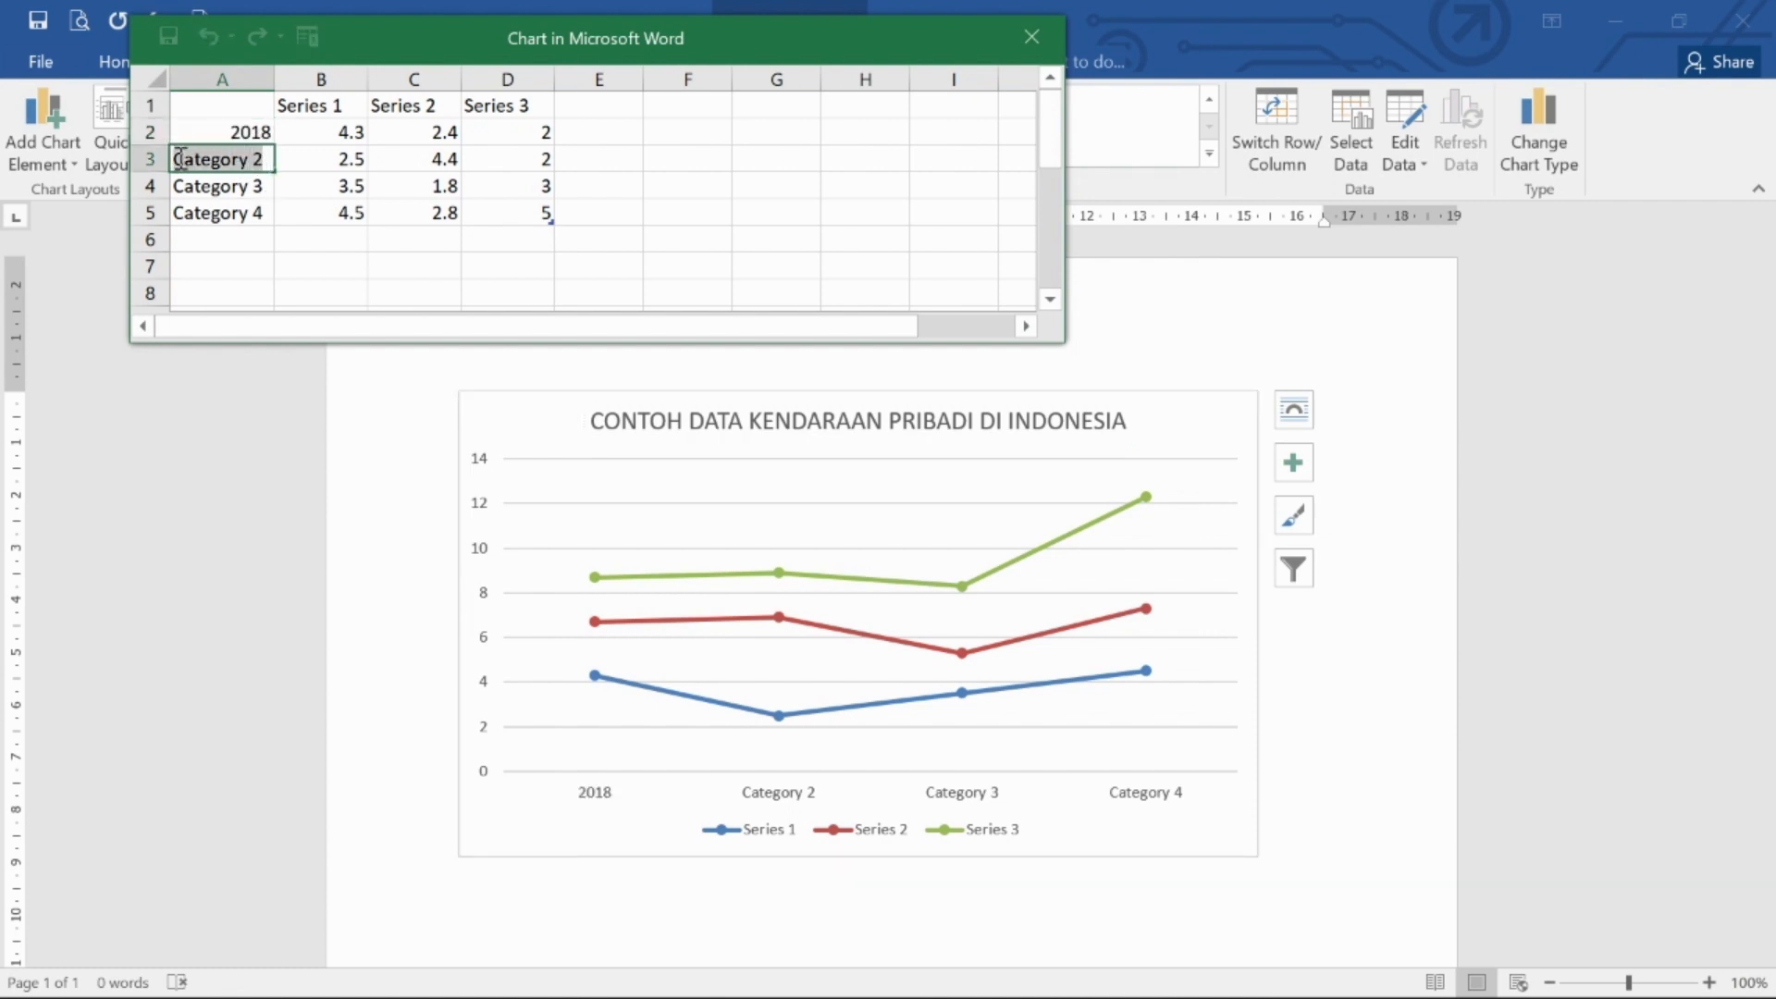
pyautogui.write('201')
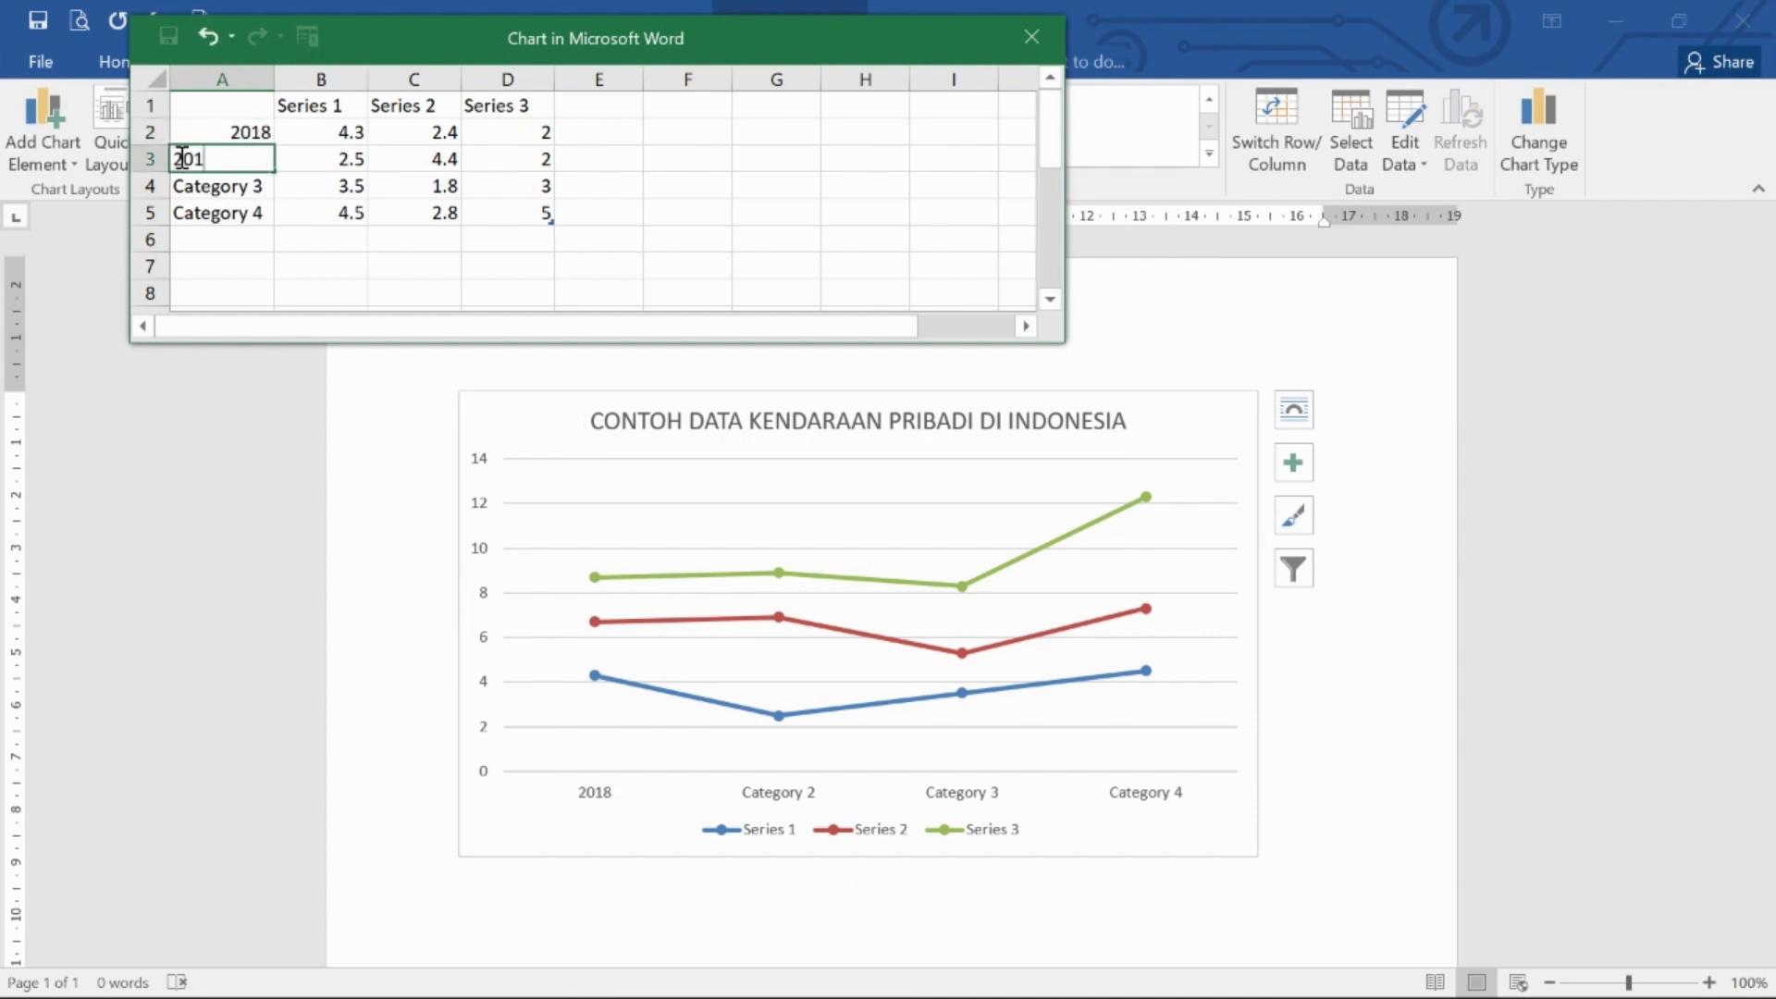
pyautogui.write('9')
pyautogui.click(197, 178)
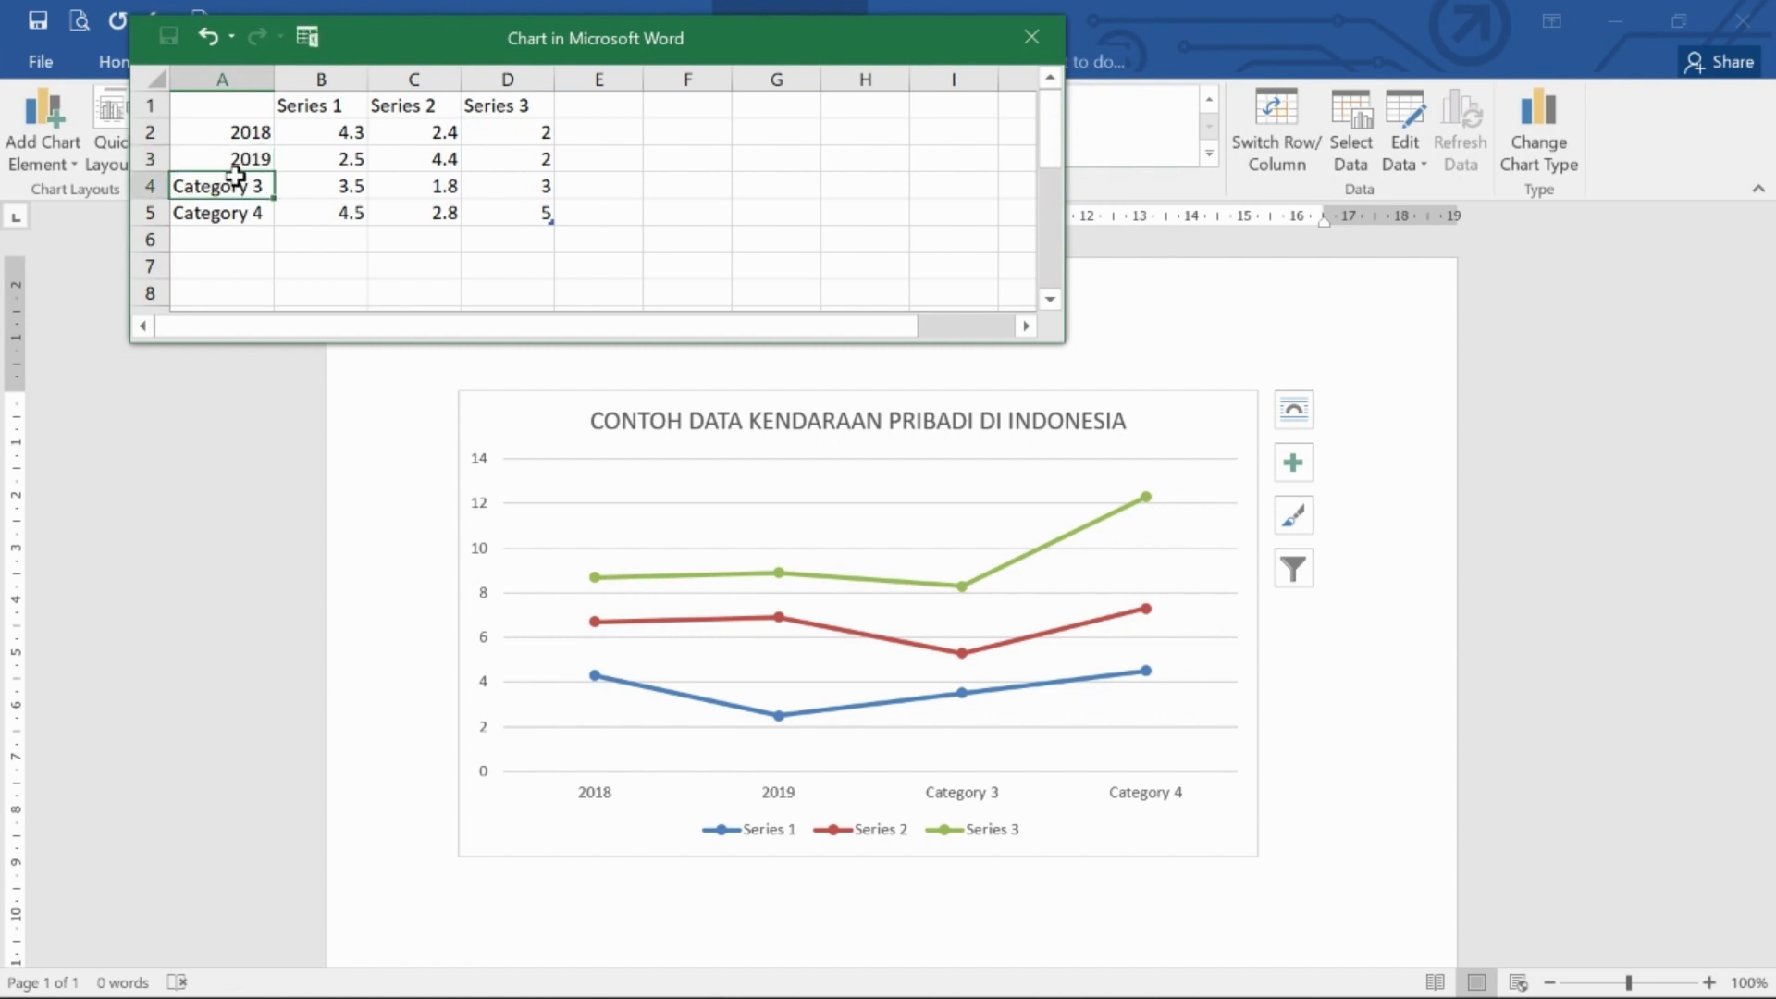
pyautogui.write('2020')
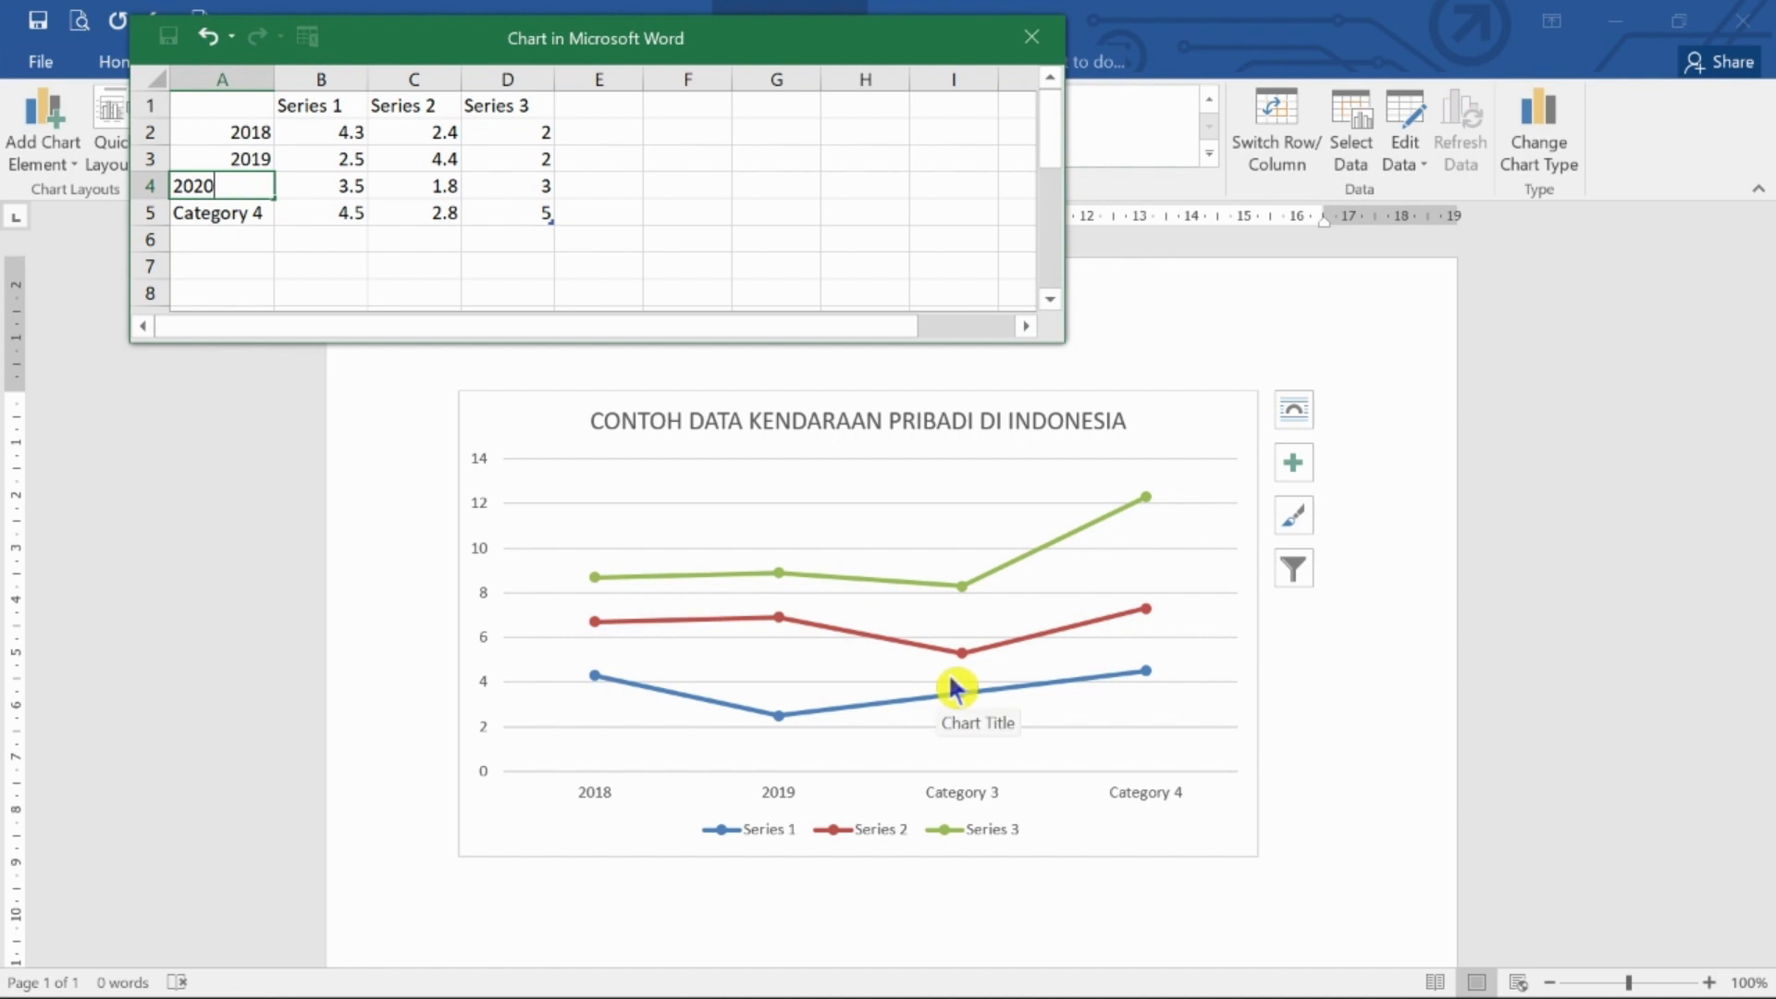
pyautogui.press('Return')
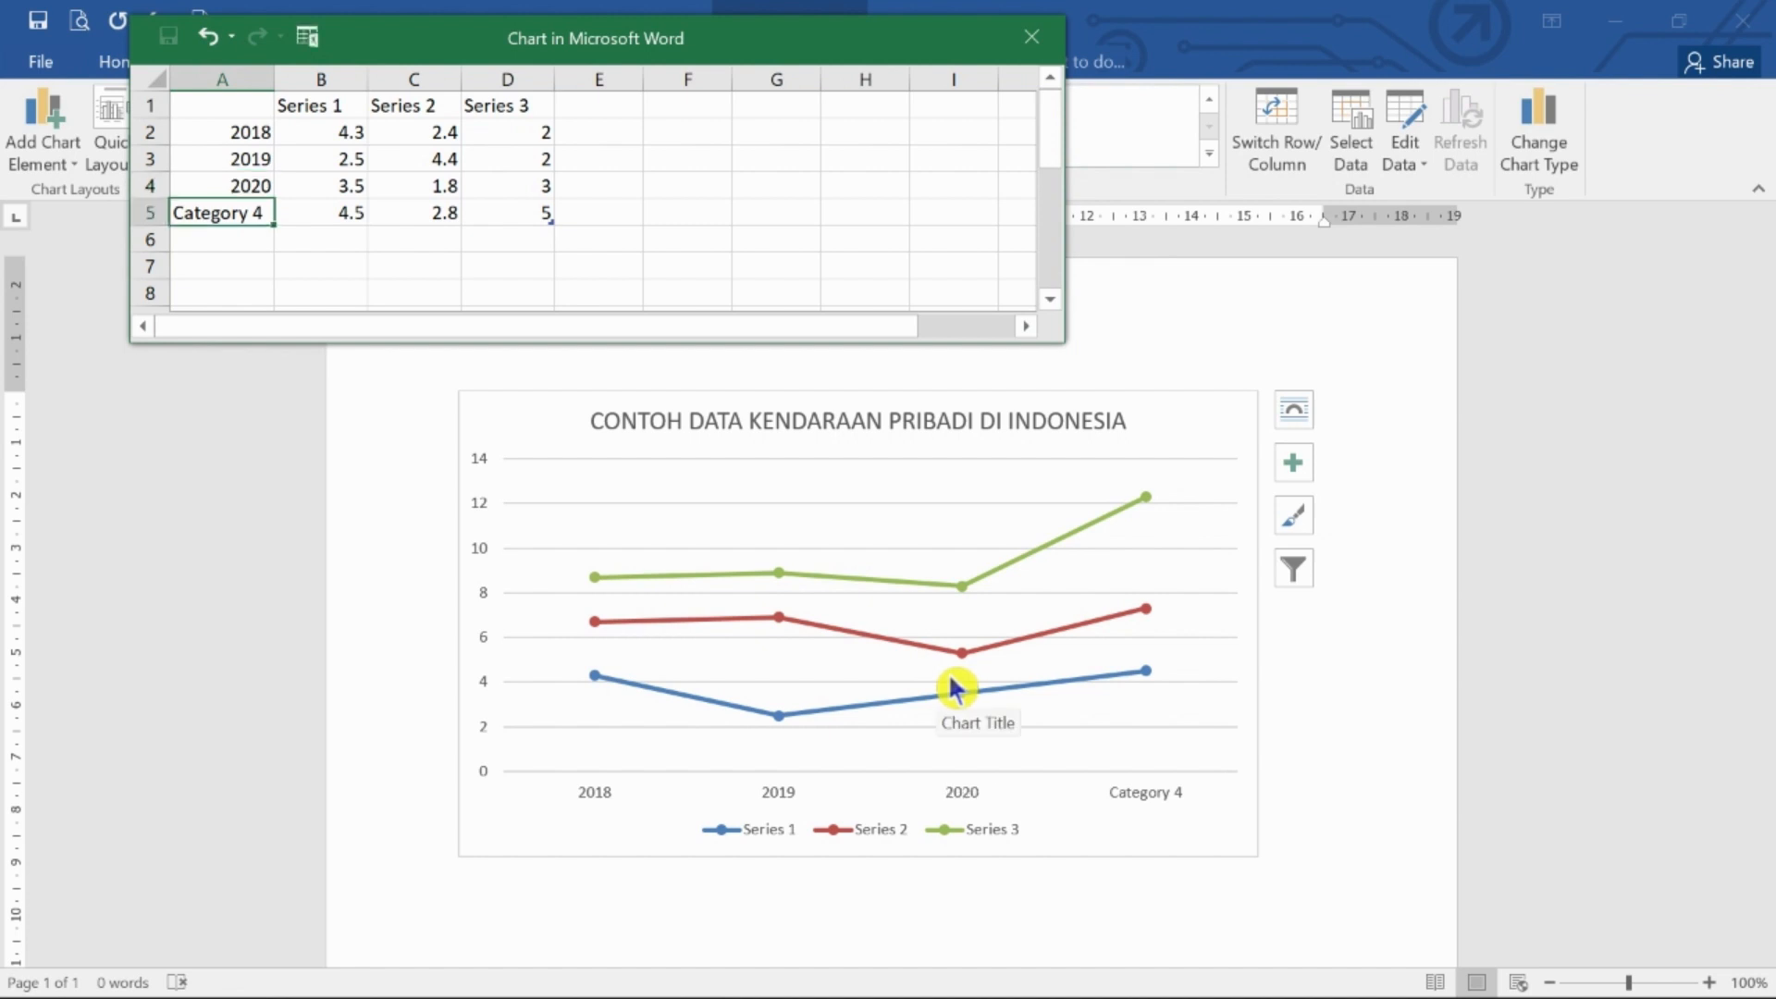
pyautogui.write('2021')
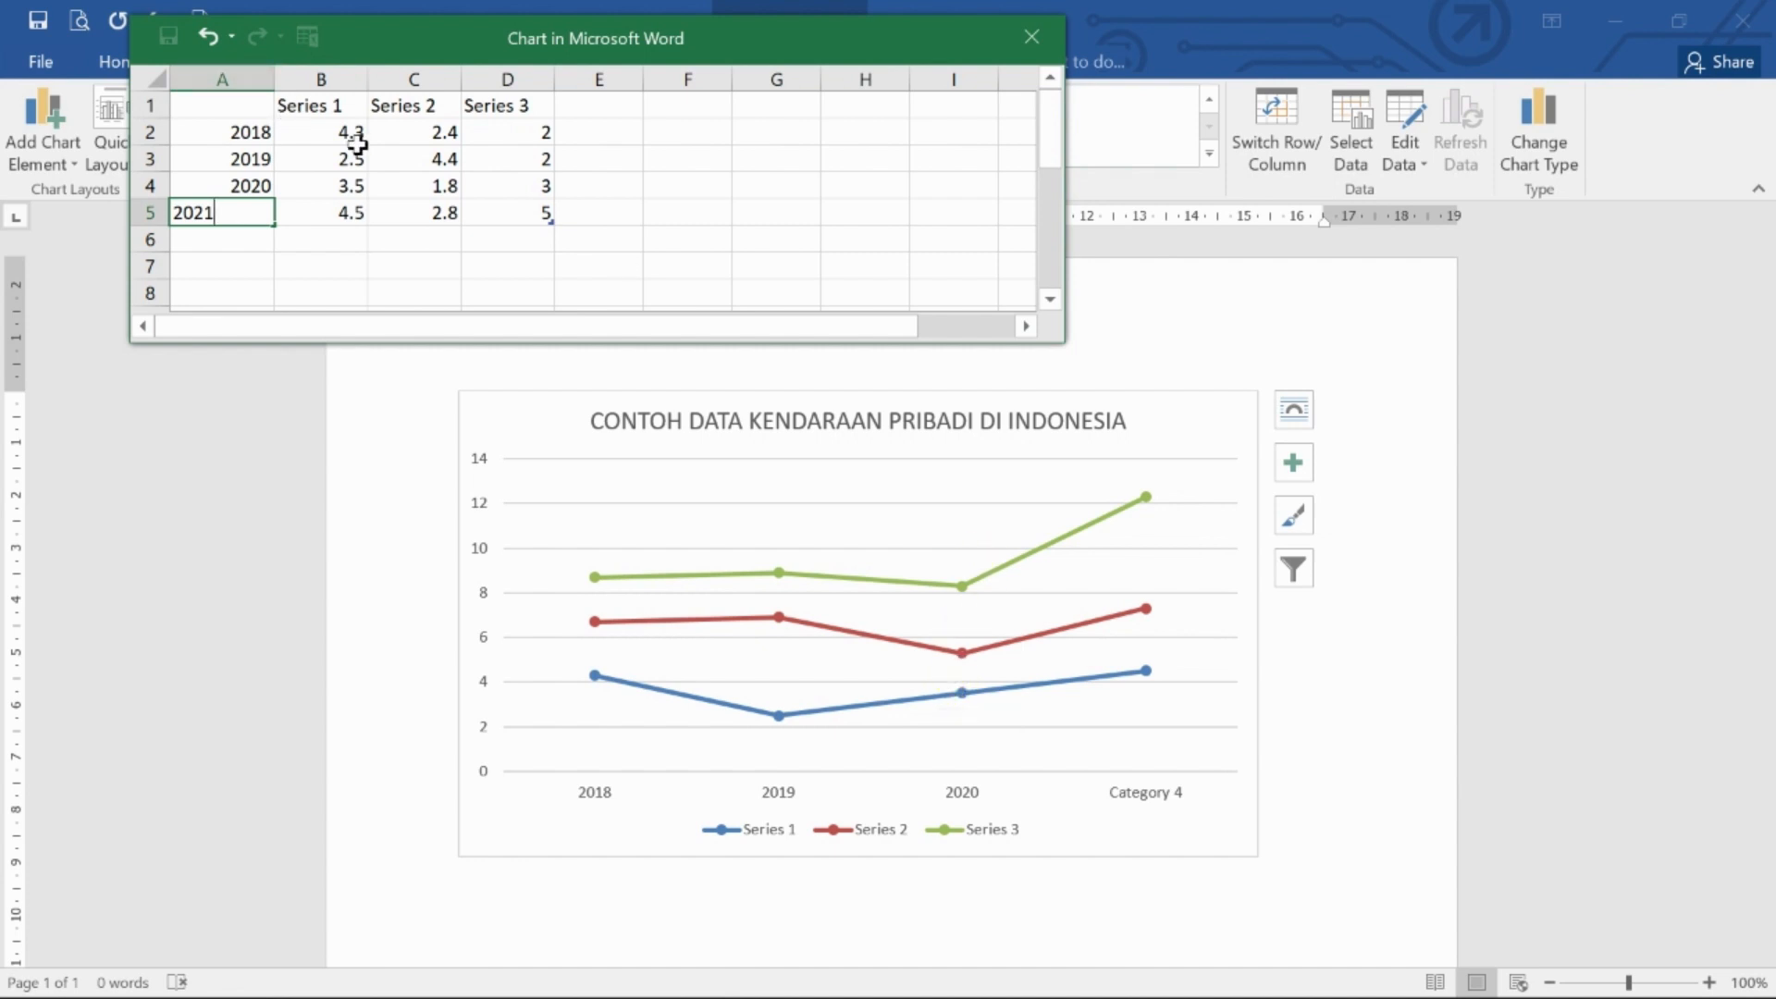
# Step: Rename the three series headers in cells B1 to D1 as SEPEDA, MOTOR and MOBIL
pyautogui.click(352, 109)
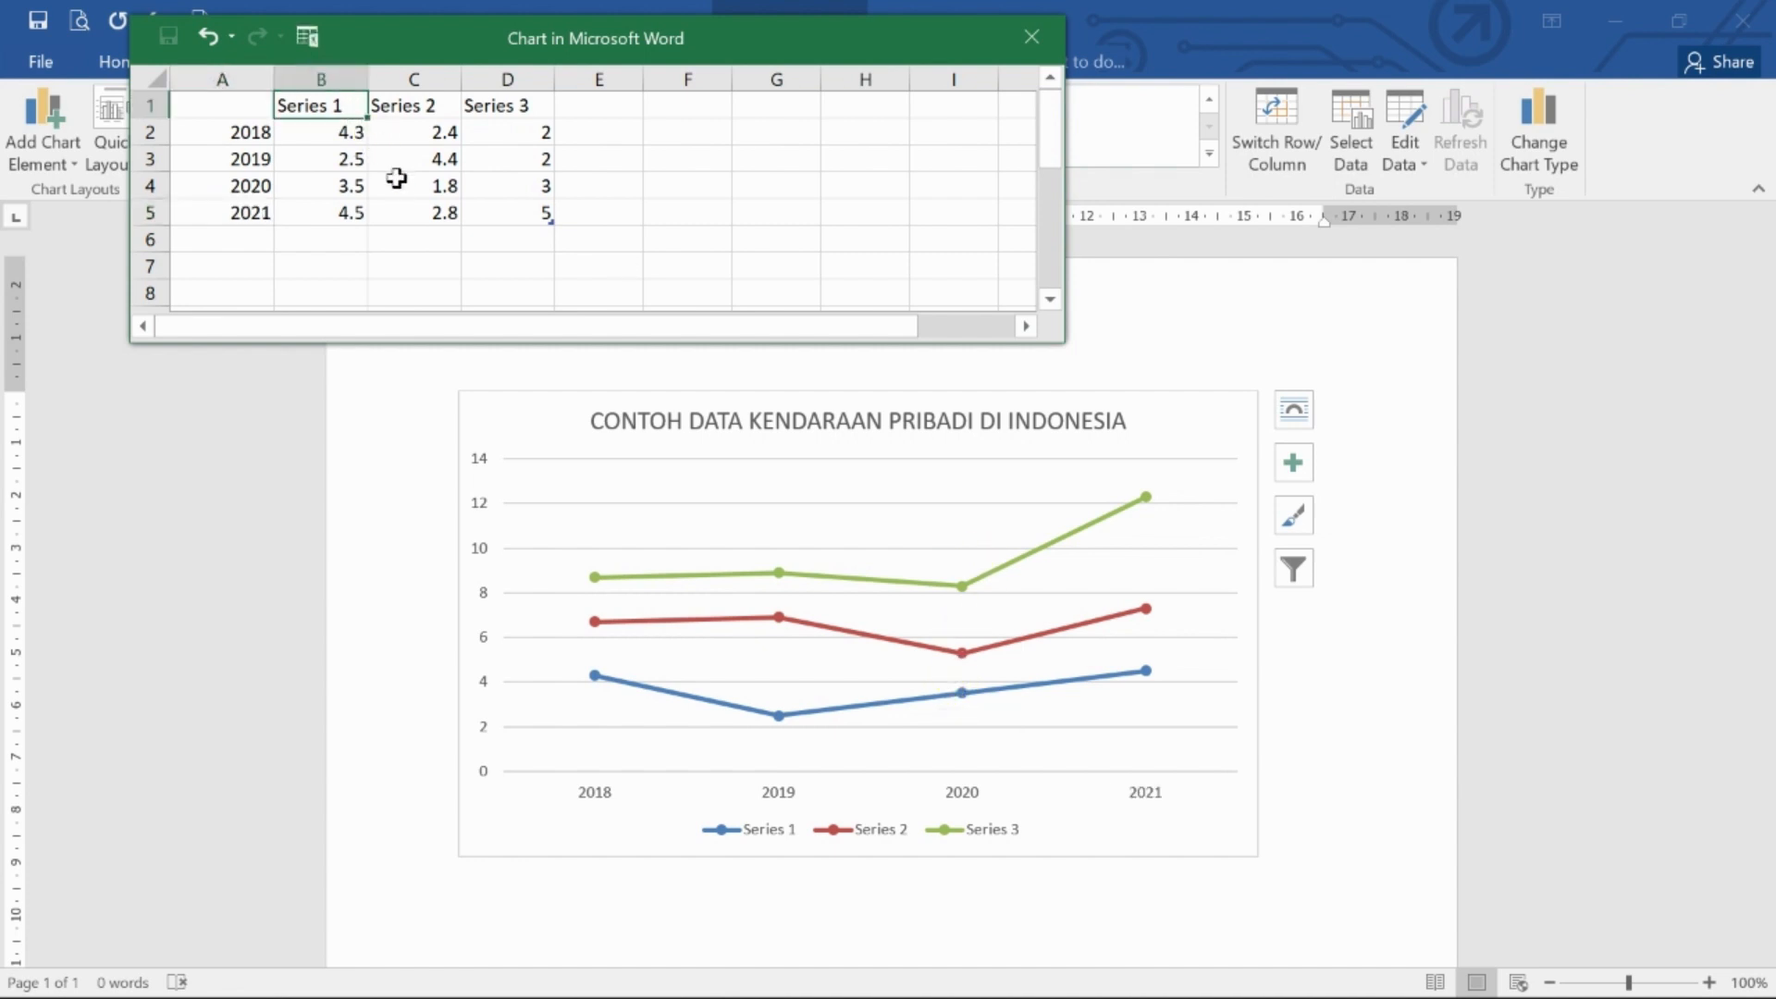
pyautogui.write('SEPEDA')
pyautogui.press('Tab')
pyautogui.write('M')
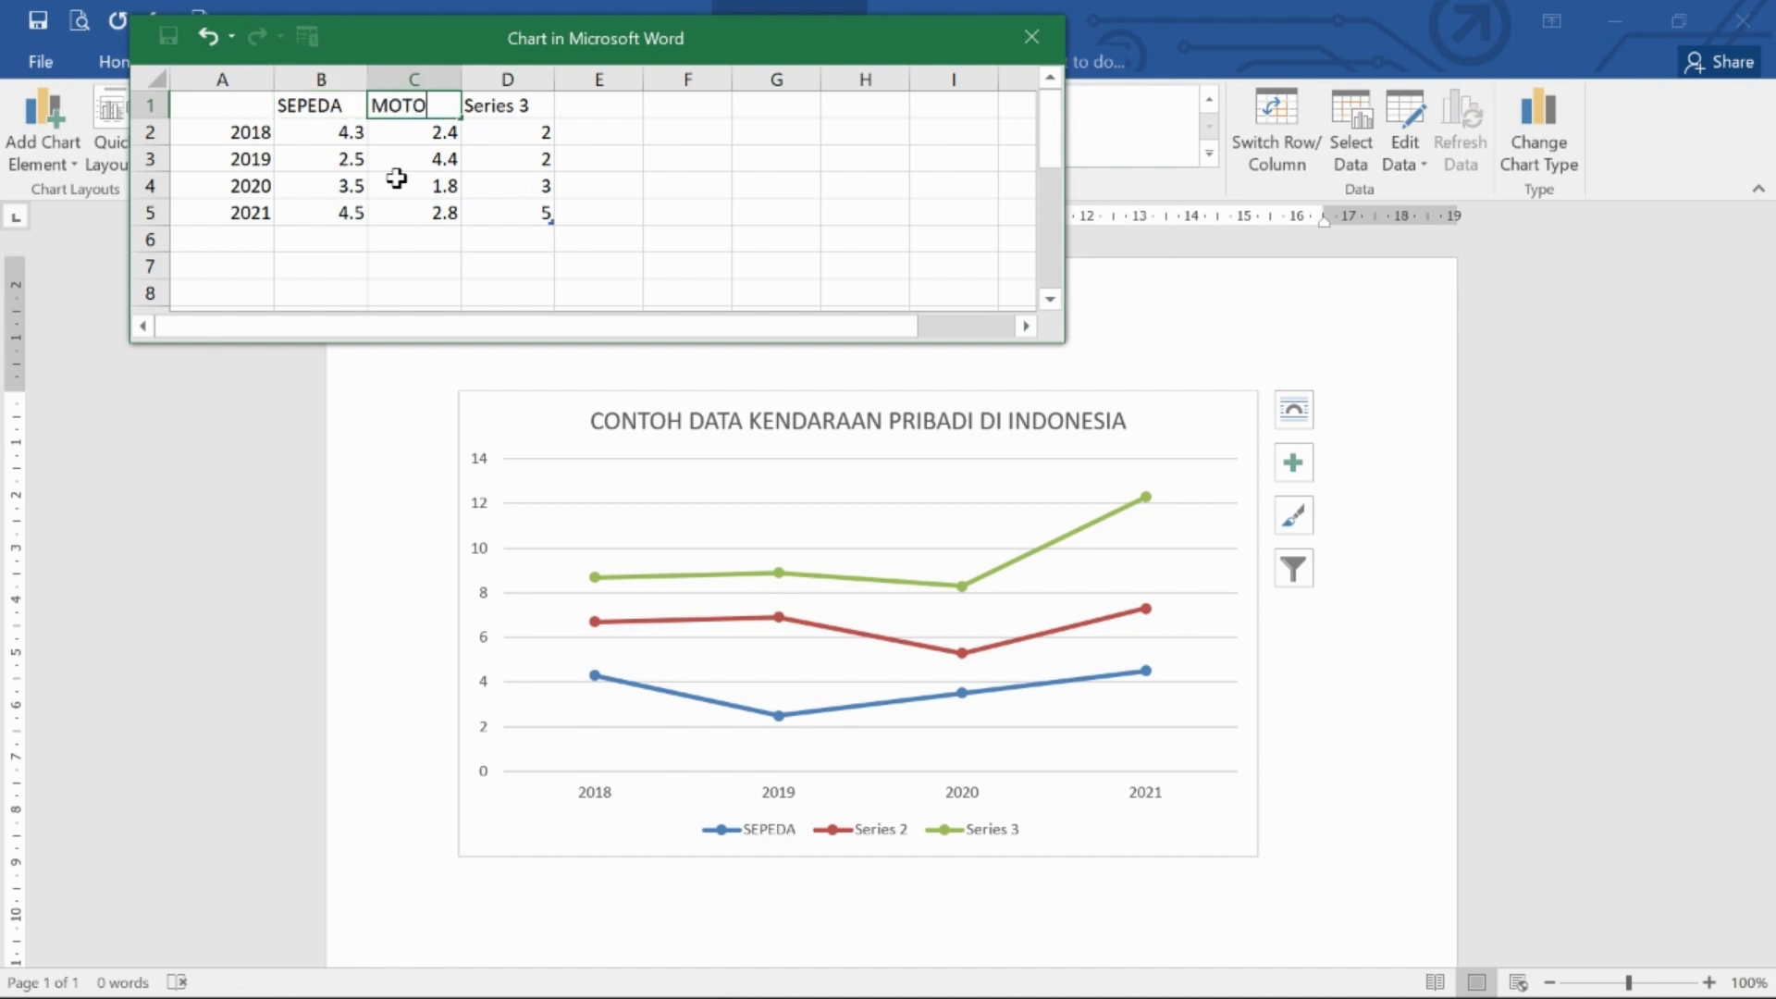
pyautogui.press('Tab')
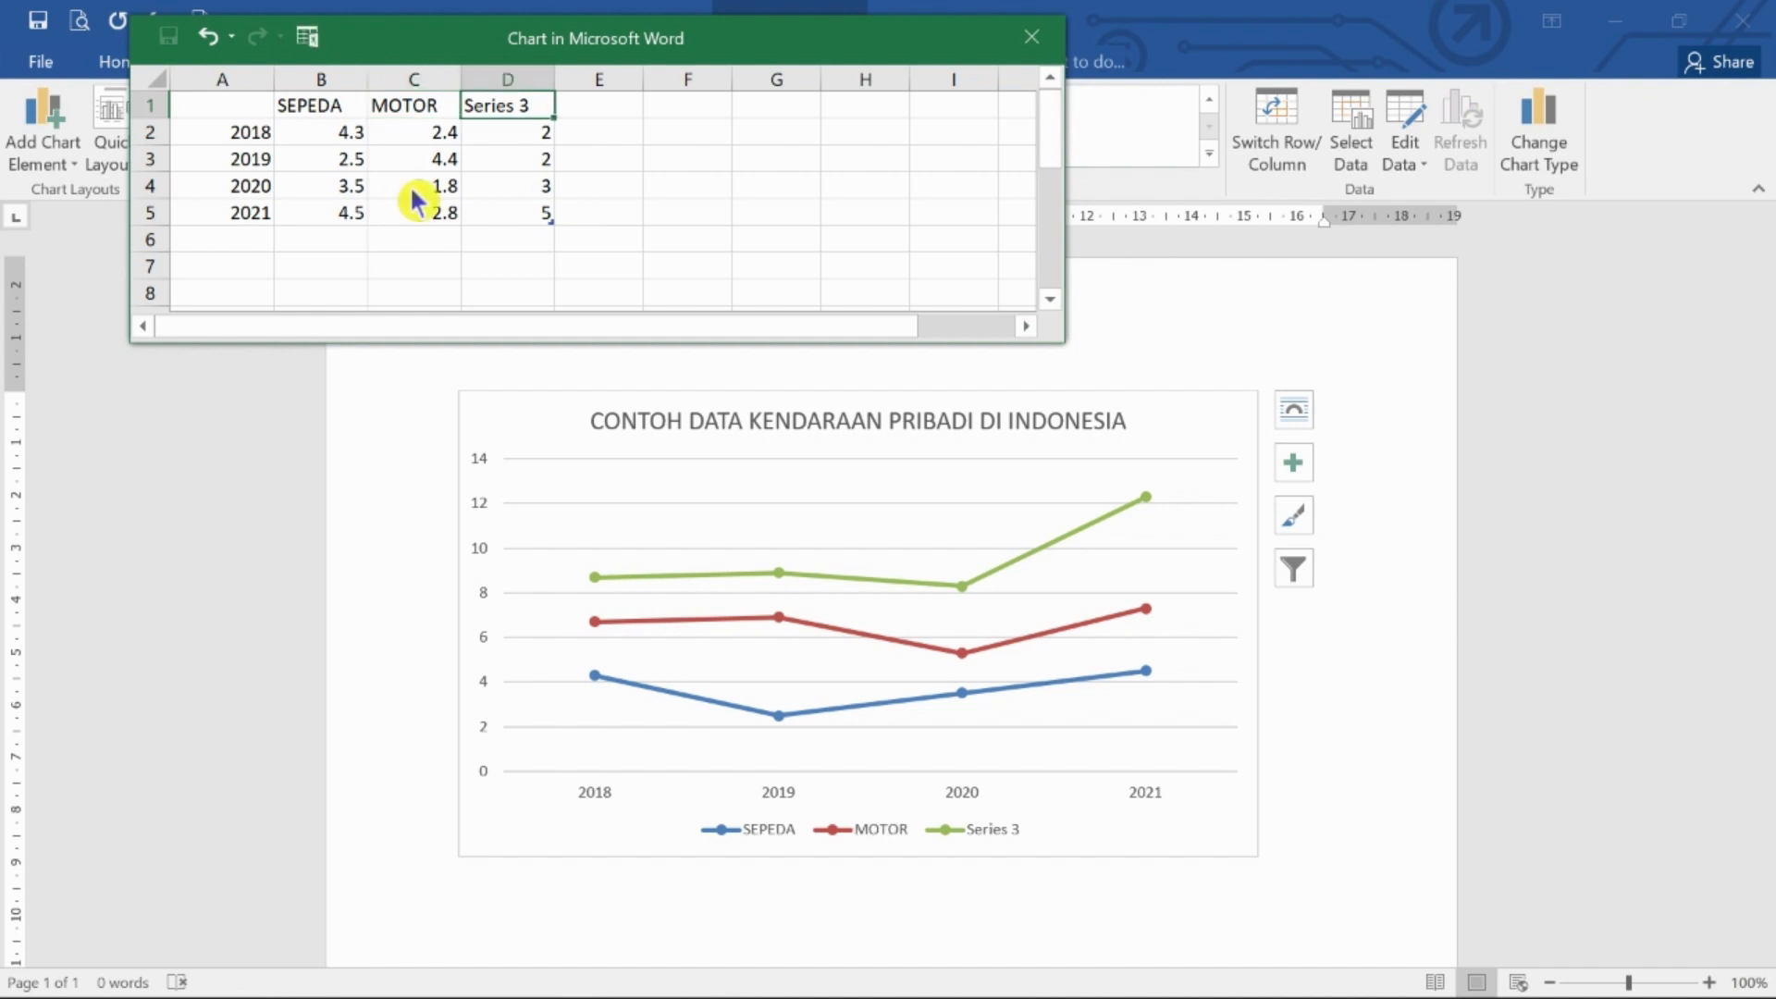
pyautogui.write('MOBIL')
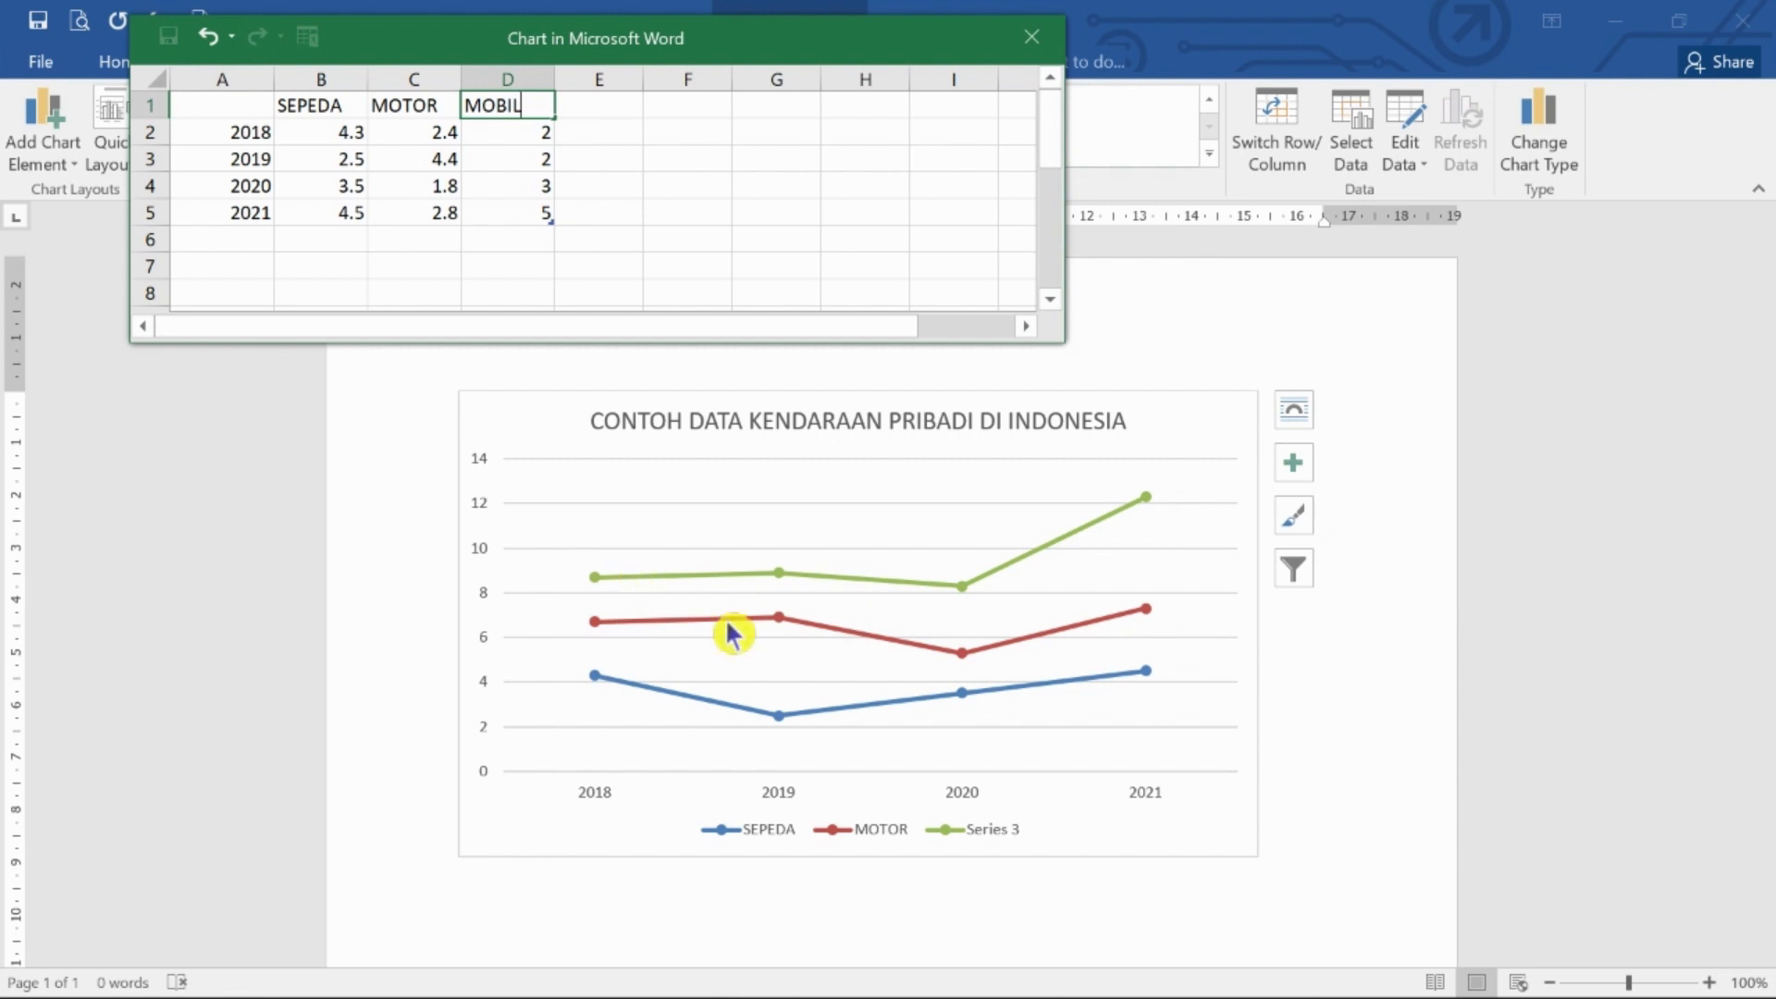
# Step: Fill the 2018 row of the chart data with 200 for SEPEDA, 300 for MOTOR and 400 for MOBIL
pyautogui.click(347, 134)
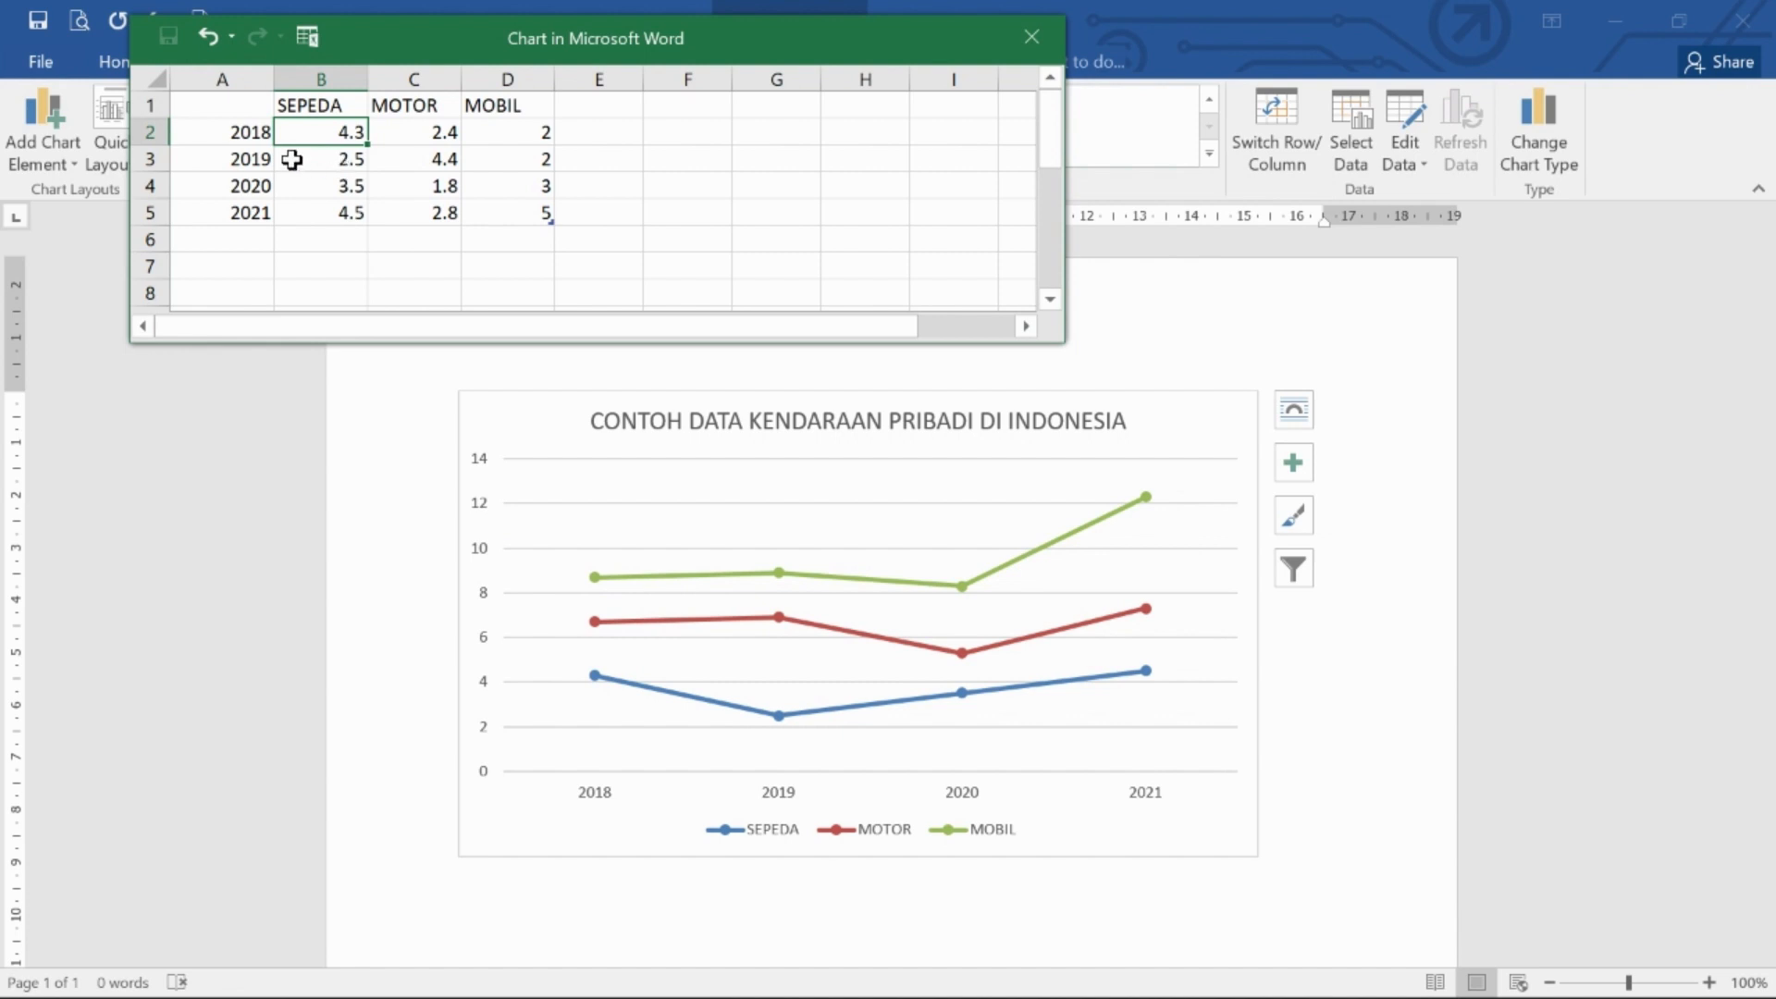
pyautogui.write('200')
pyautogui.click(414, 131)
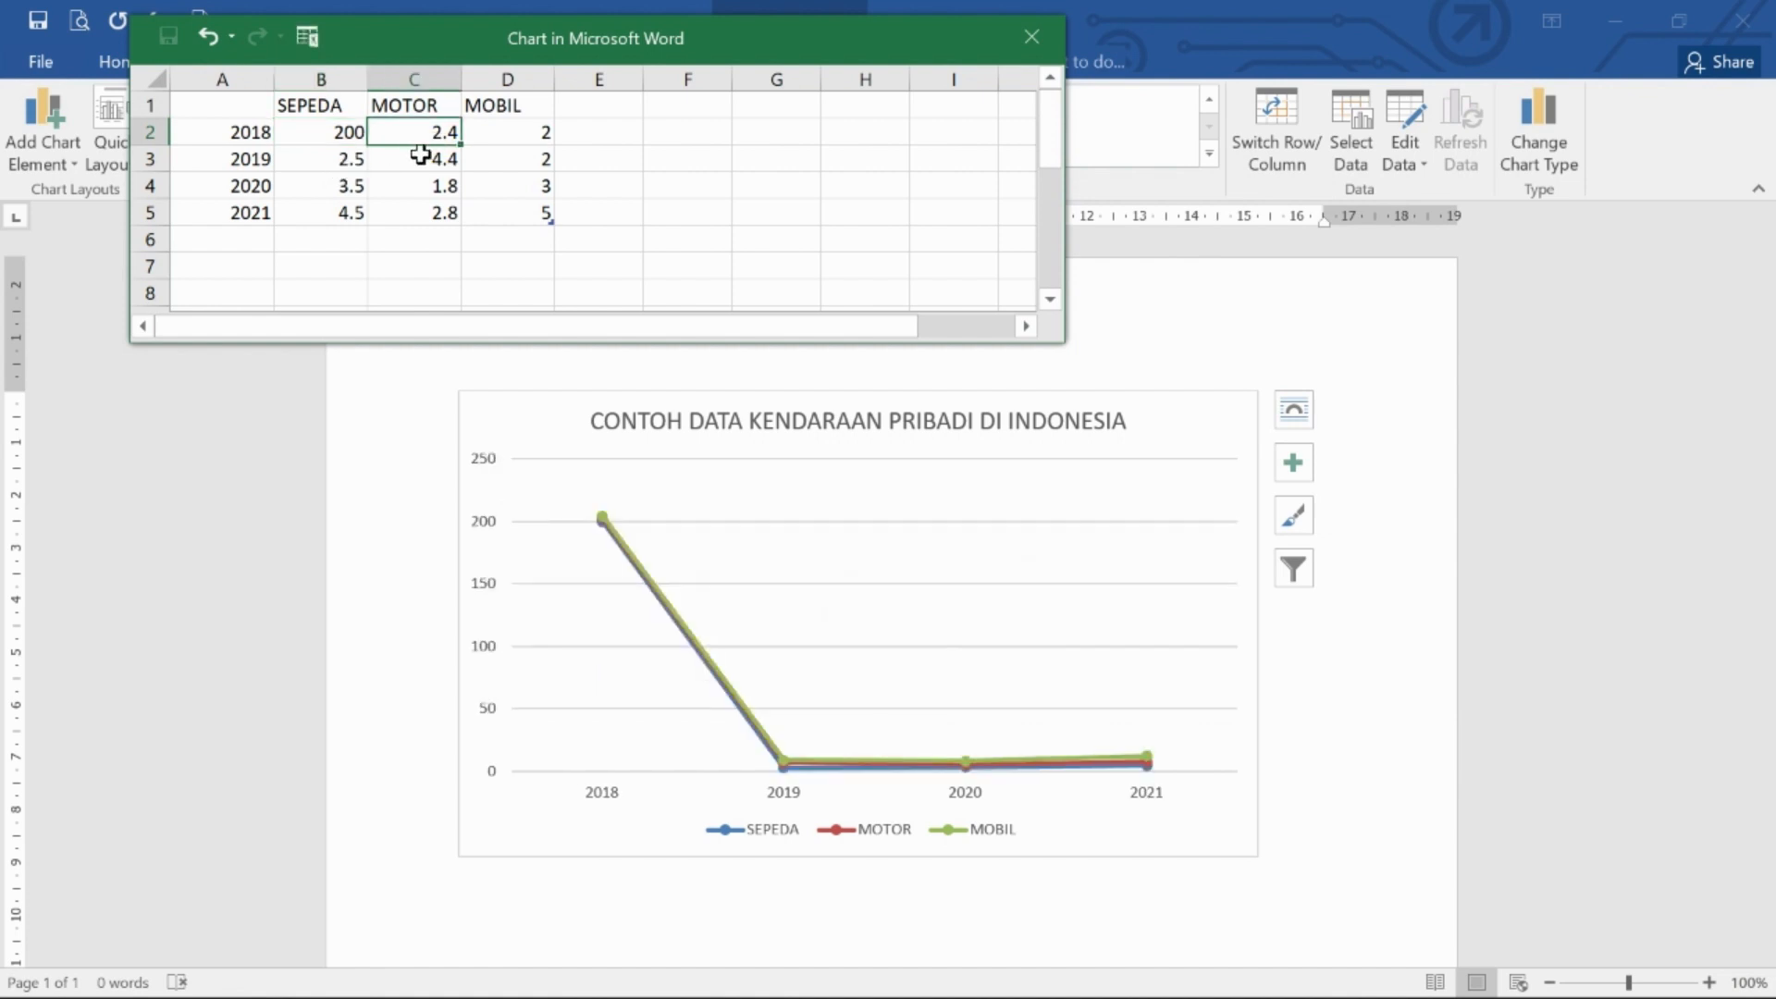
pyautogui.write('300')
pyautogui.click(537, 139)
pyautogui.write('4')
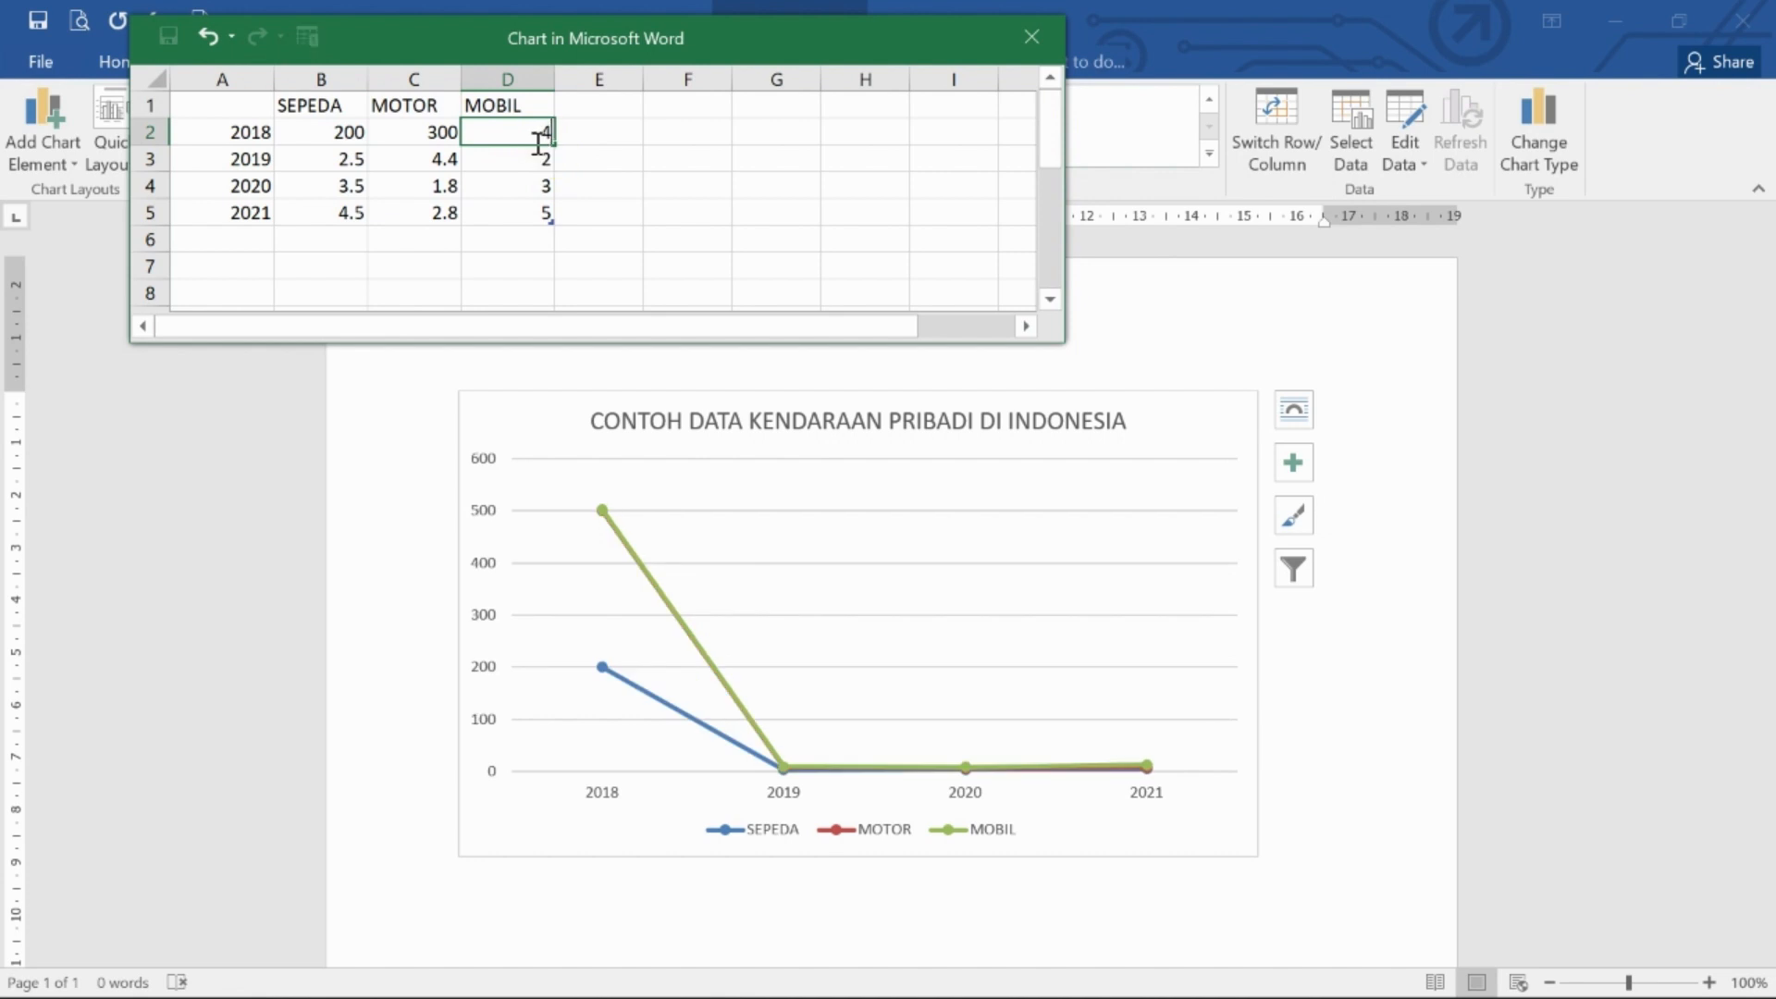
pyautogui.write('00')
# Step: Set the 2019 values in the chart data to SEPEDA 300, MOTOR 400 and MOBIL 600
pyautogui.click(344, 167)
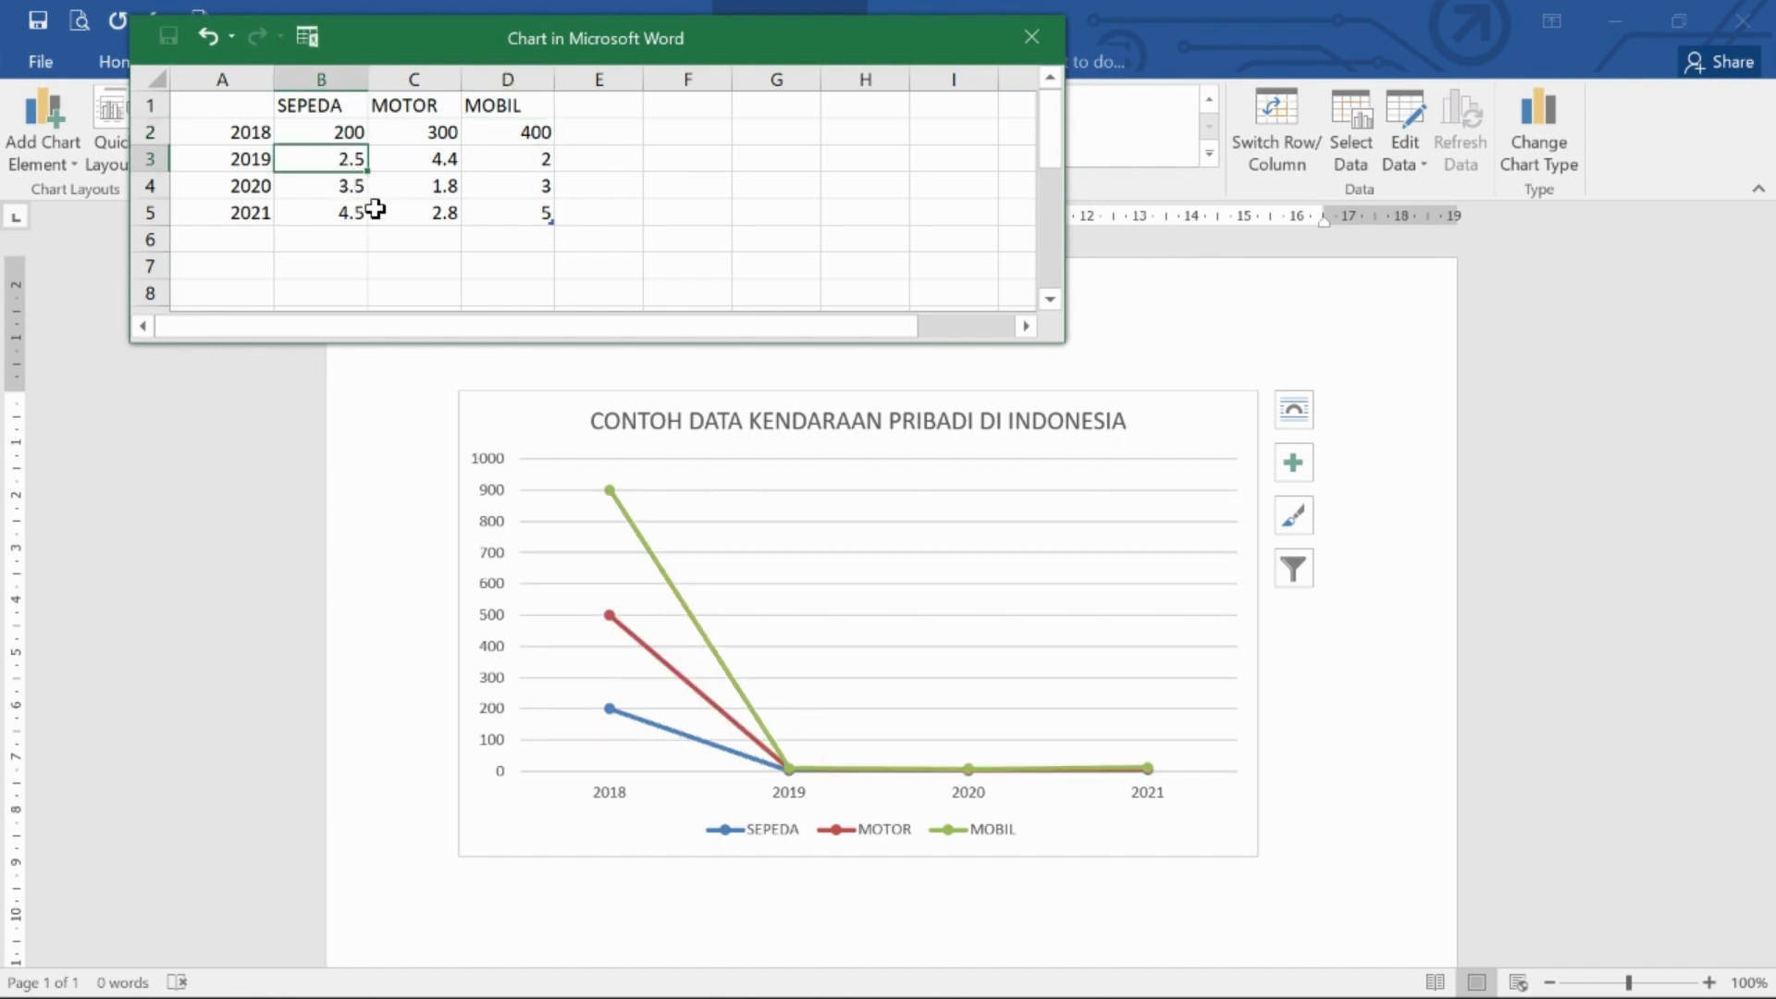
pyautogui.write('300')
pyautogui.click(428, 169)
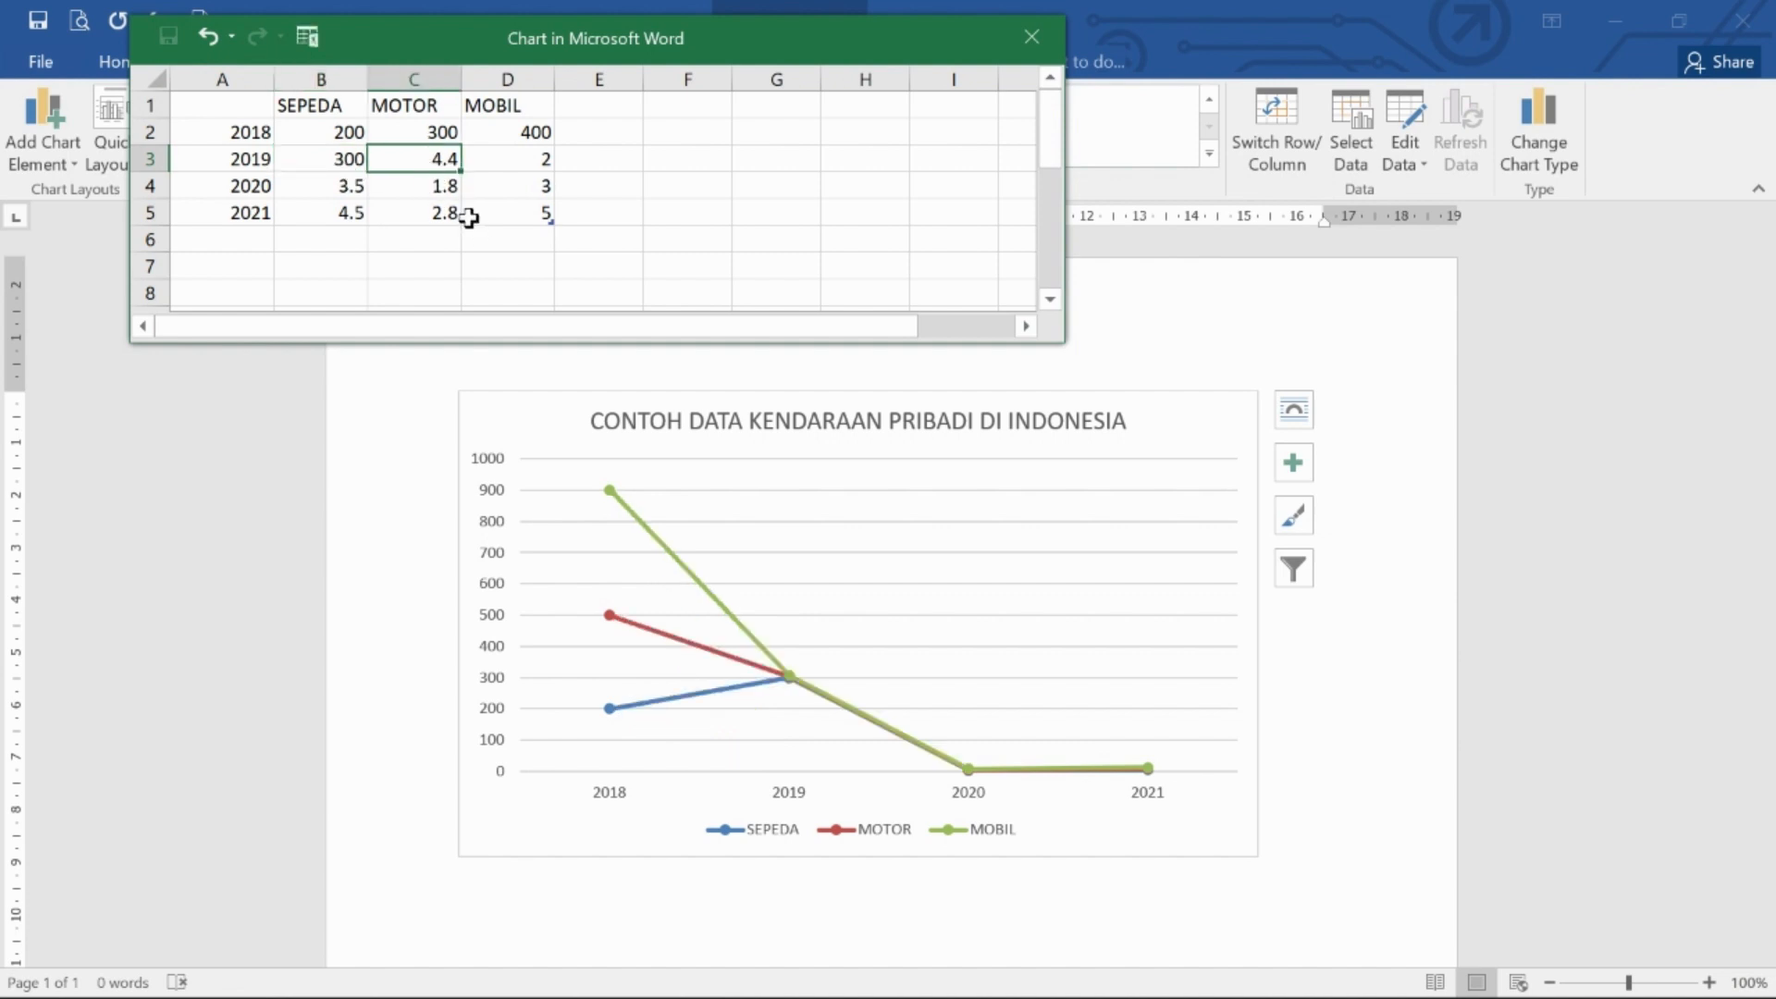
pyautogui.write('400')
pyautogui.click(505, 168)
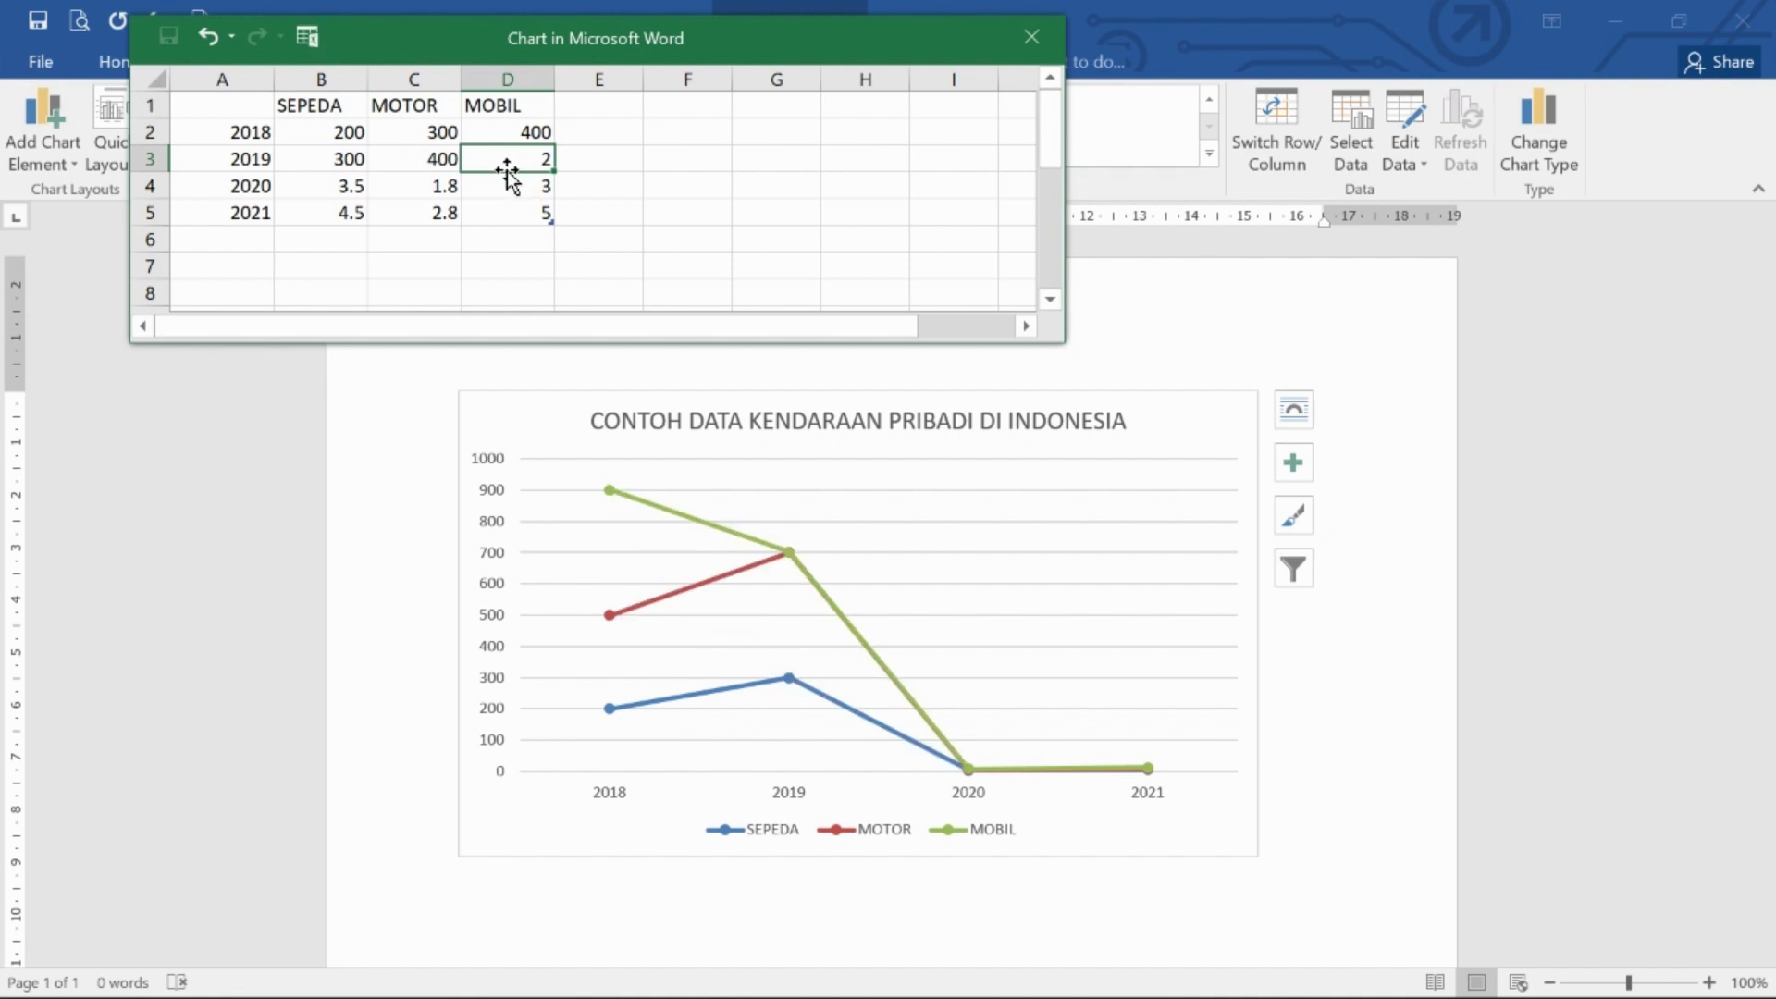
pyautogui.write('600')
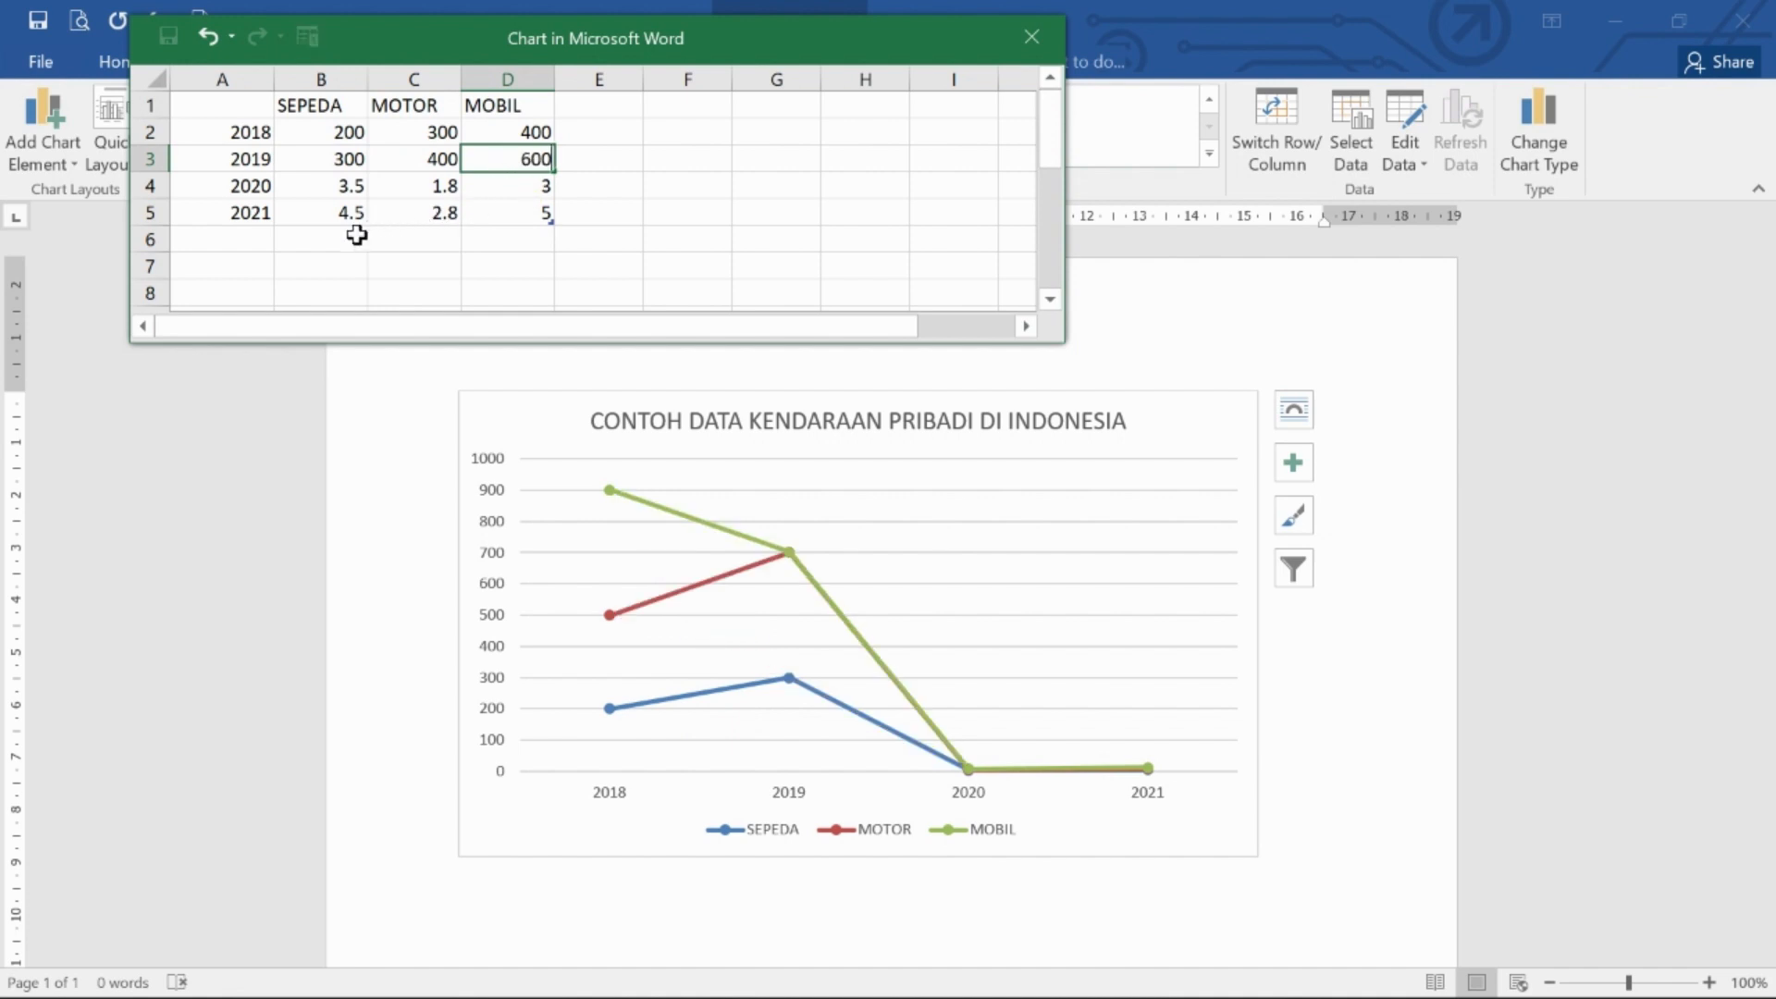
# Step: Enter the 2020 figures in cells B4 to D4 of the chart data as 350, 500 and 550
pyautogui.click(350, 184)
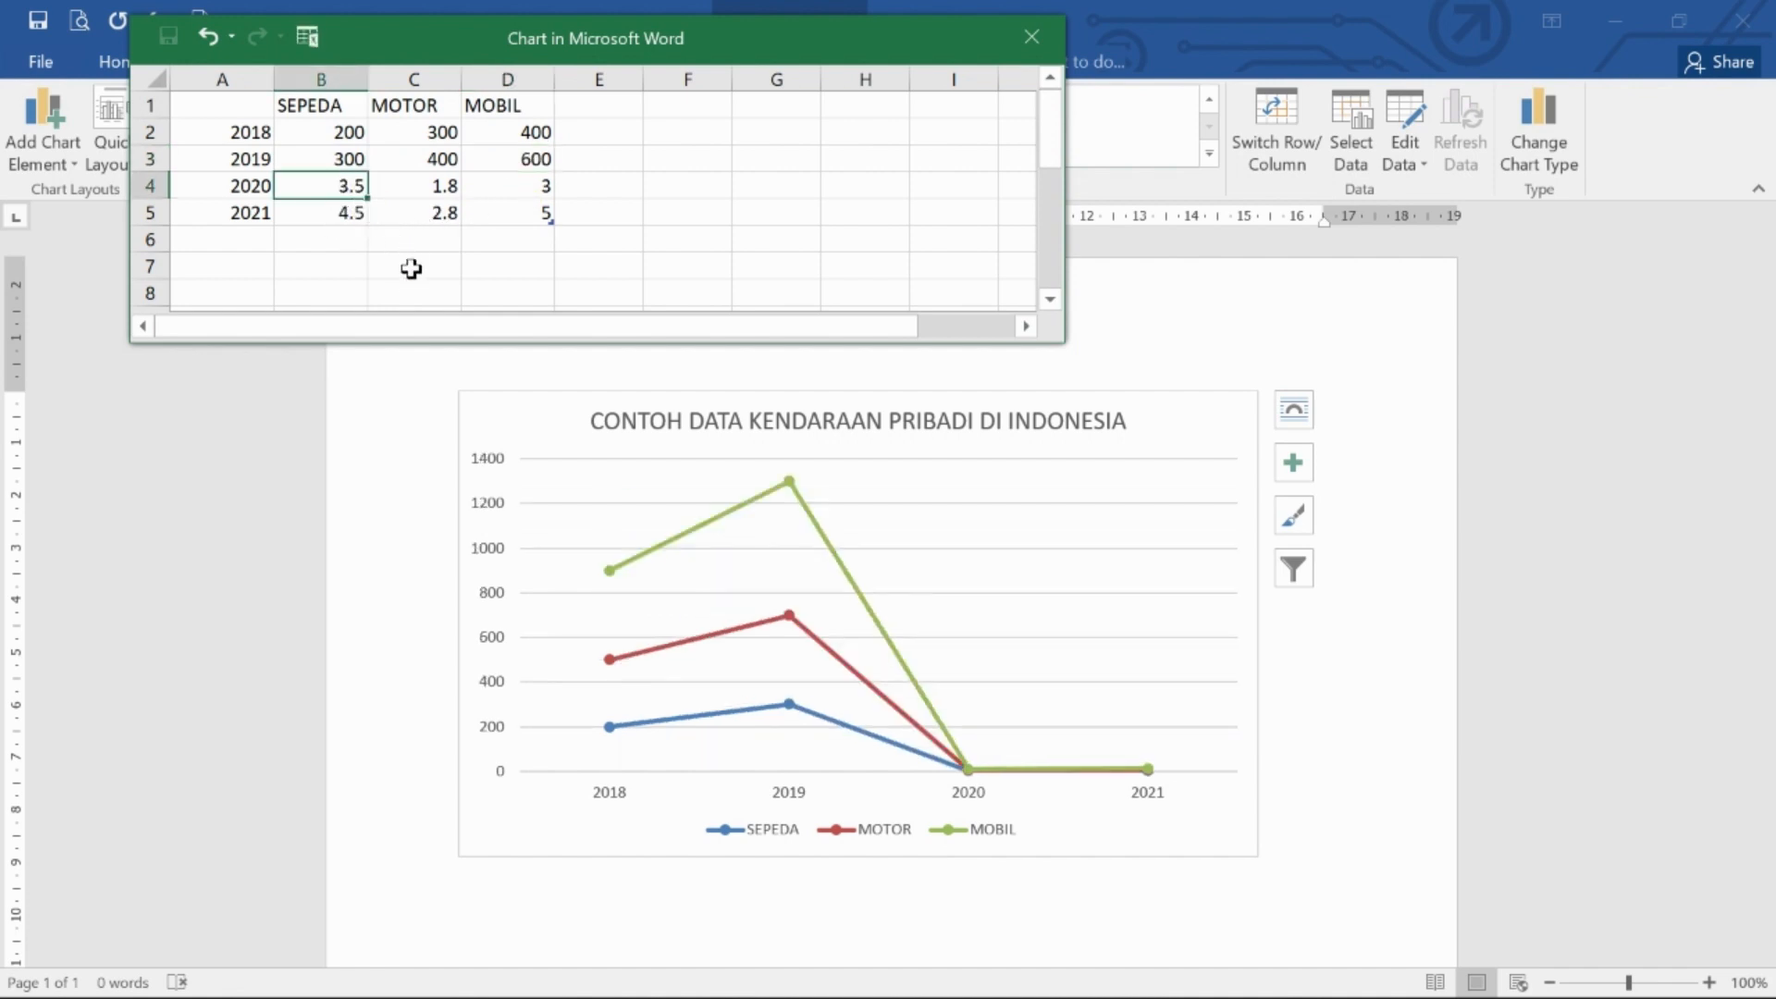
pyautogui.write('350')
pyautogui.click(445, 188)
pyautogui.write('5')
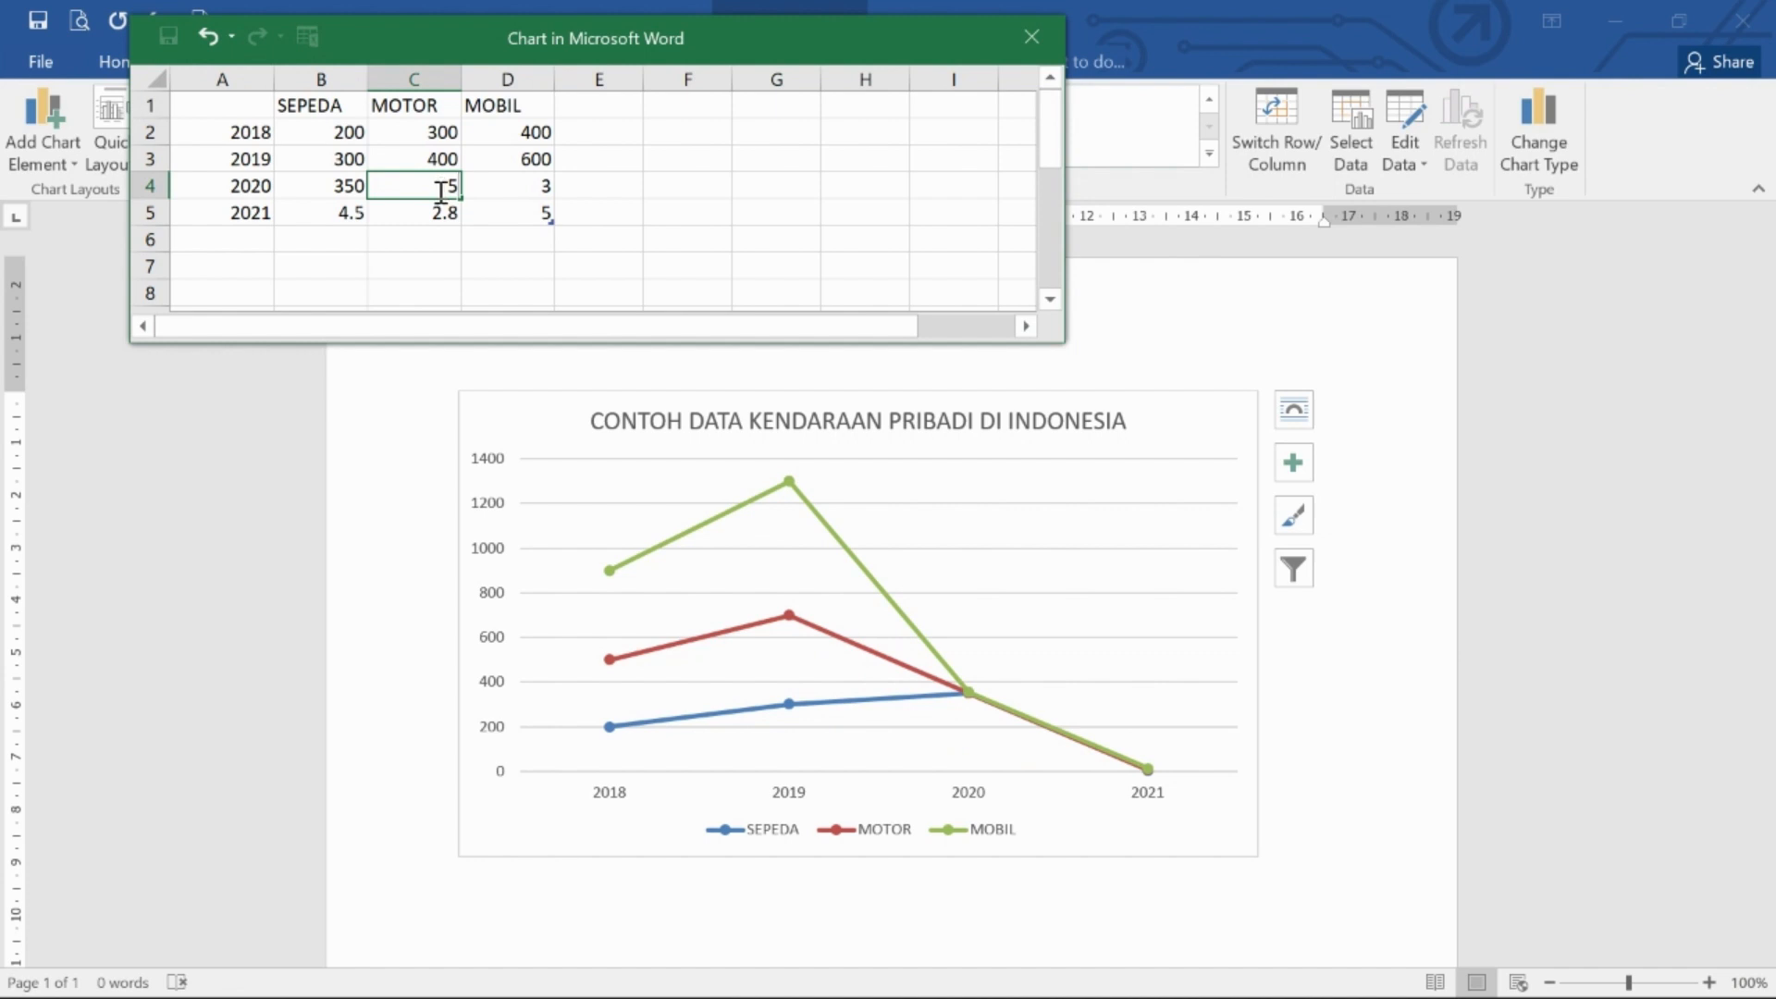
pyautogui.write('00')
pyautogui.click(515, 186)
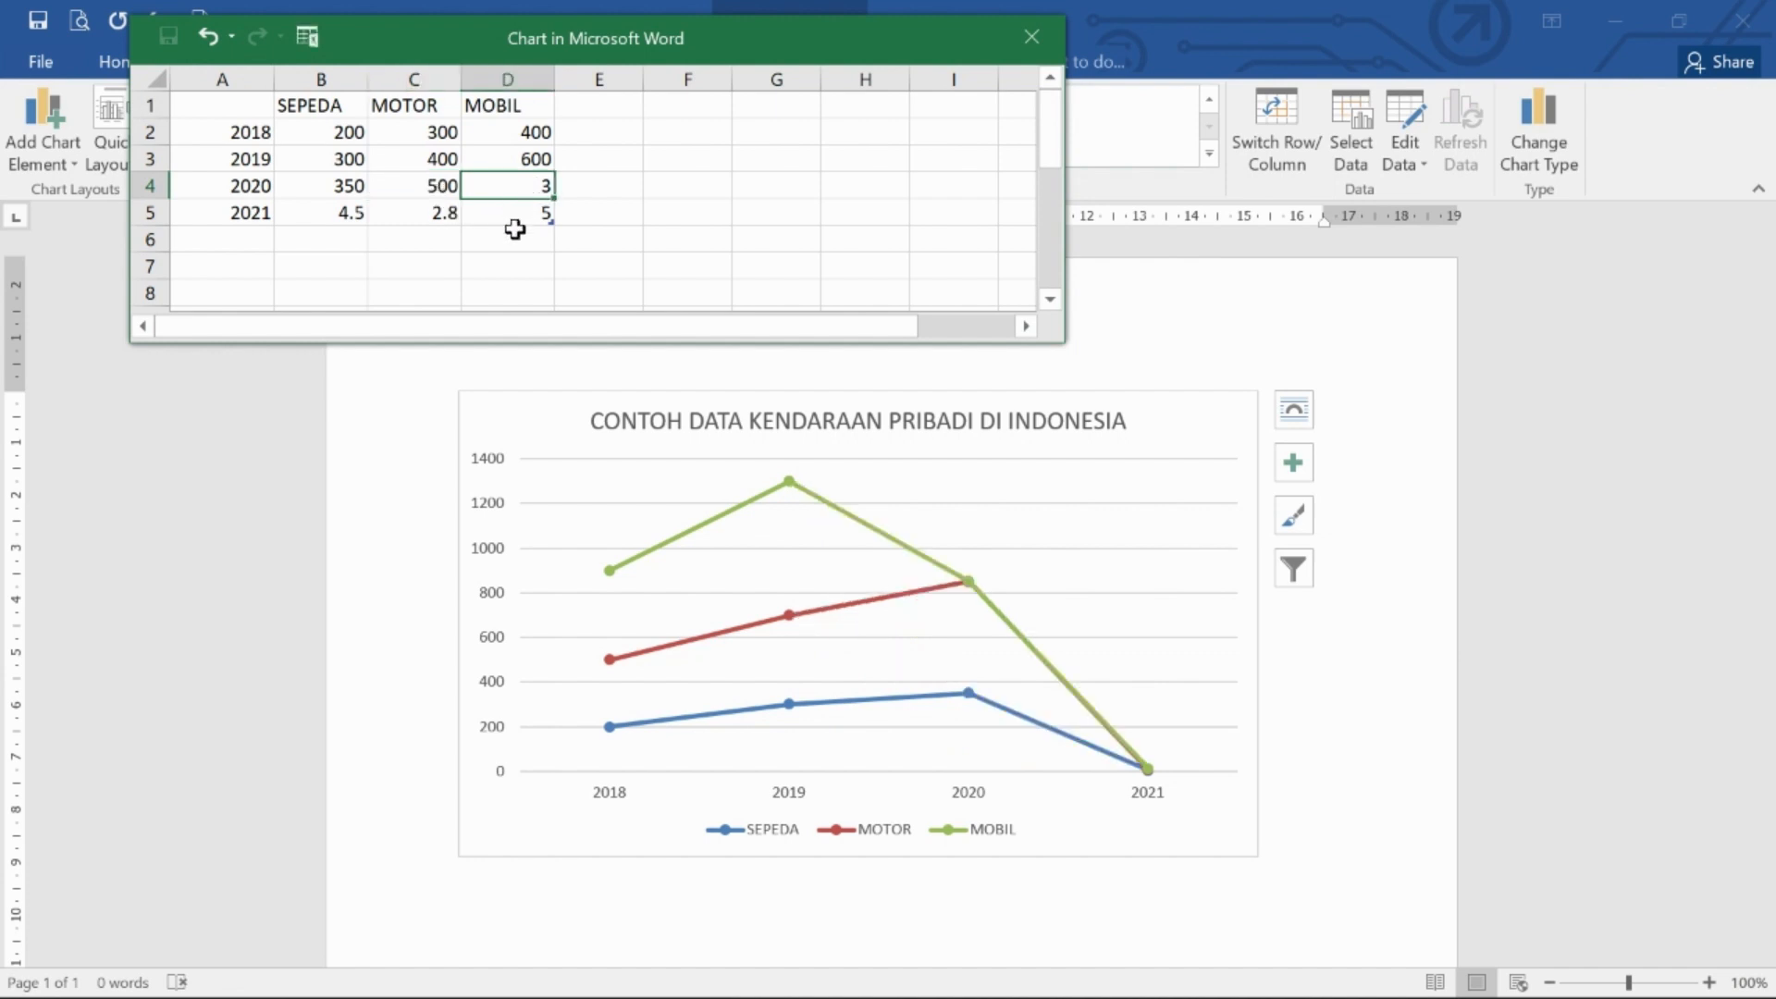
pyautogui.write('3')
pyautogui.press('BackSpace')
pyautogui.write('550')
# Step: Replace the 2021 values in cells B5 to D5 of the chart data with 500, 700 and 800
pyautogui.click(353, 220)
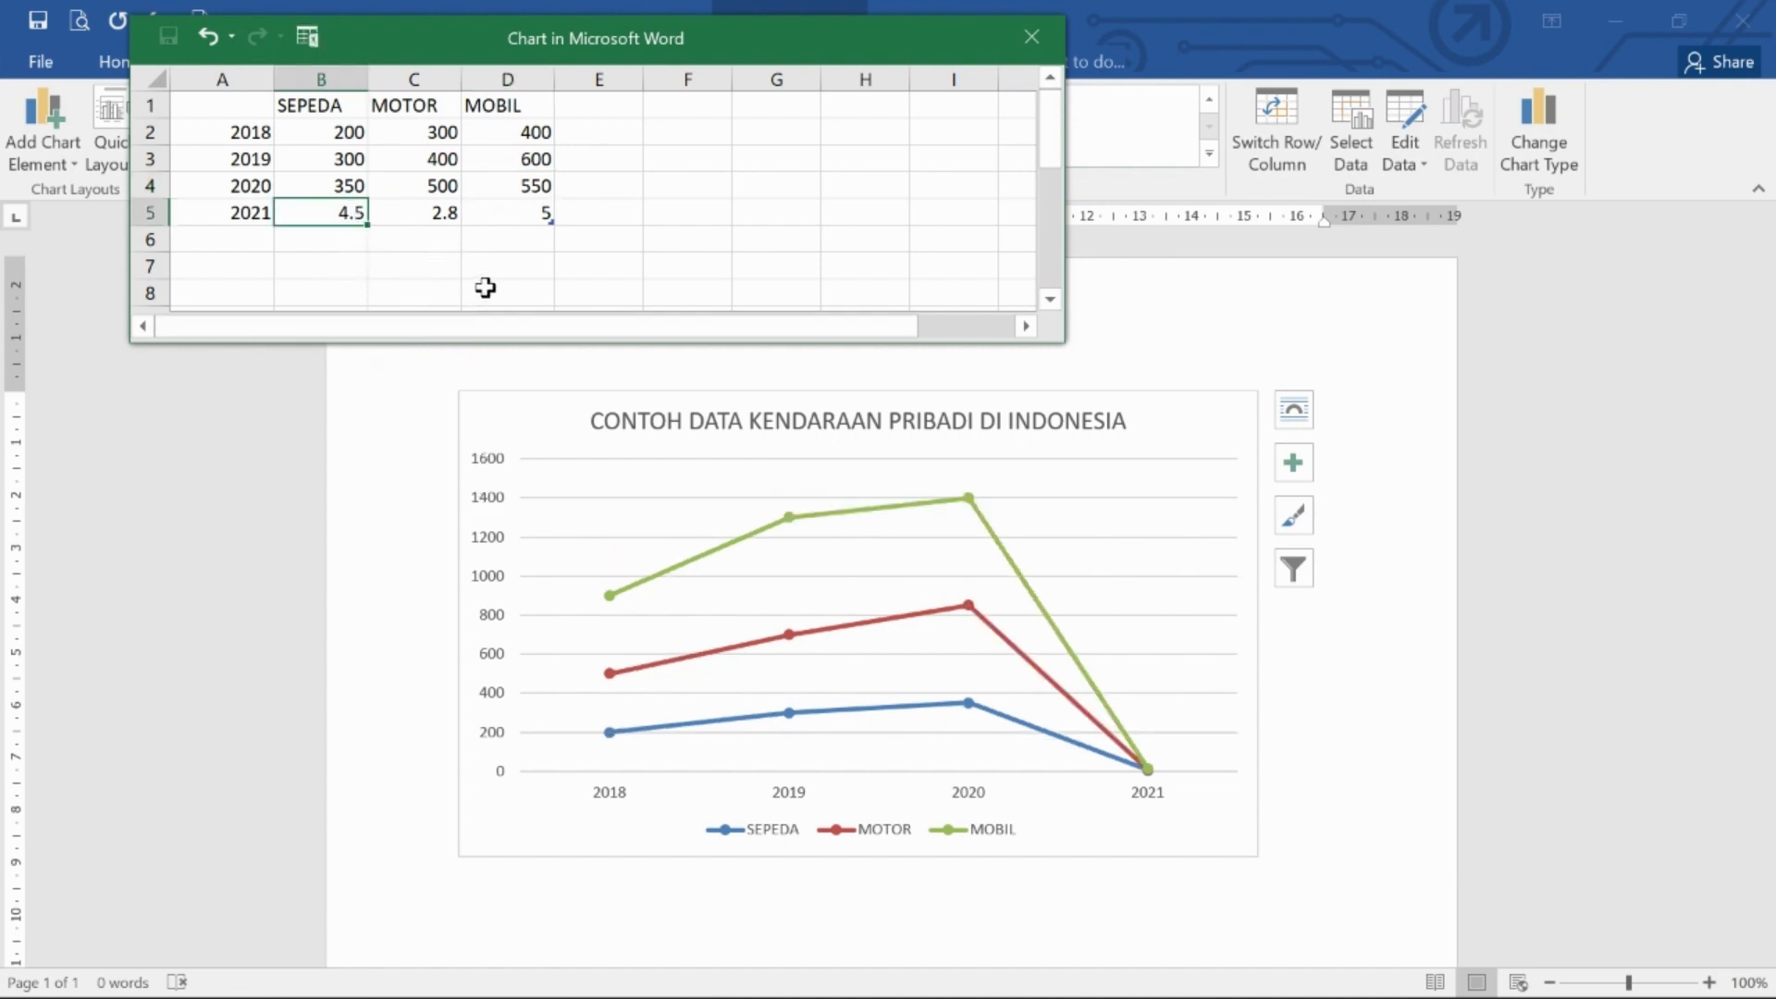
pyautogui.write('500')
pyautogui.click(413, 222)
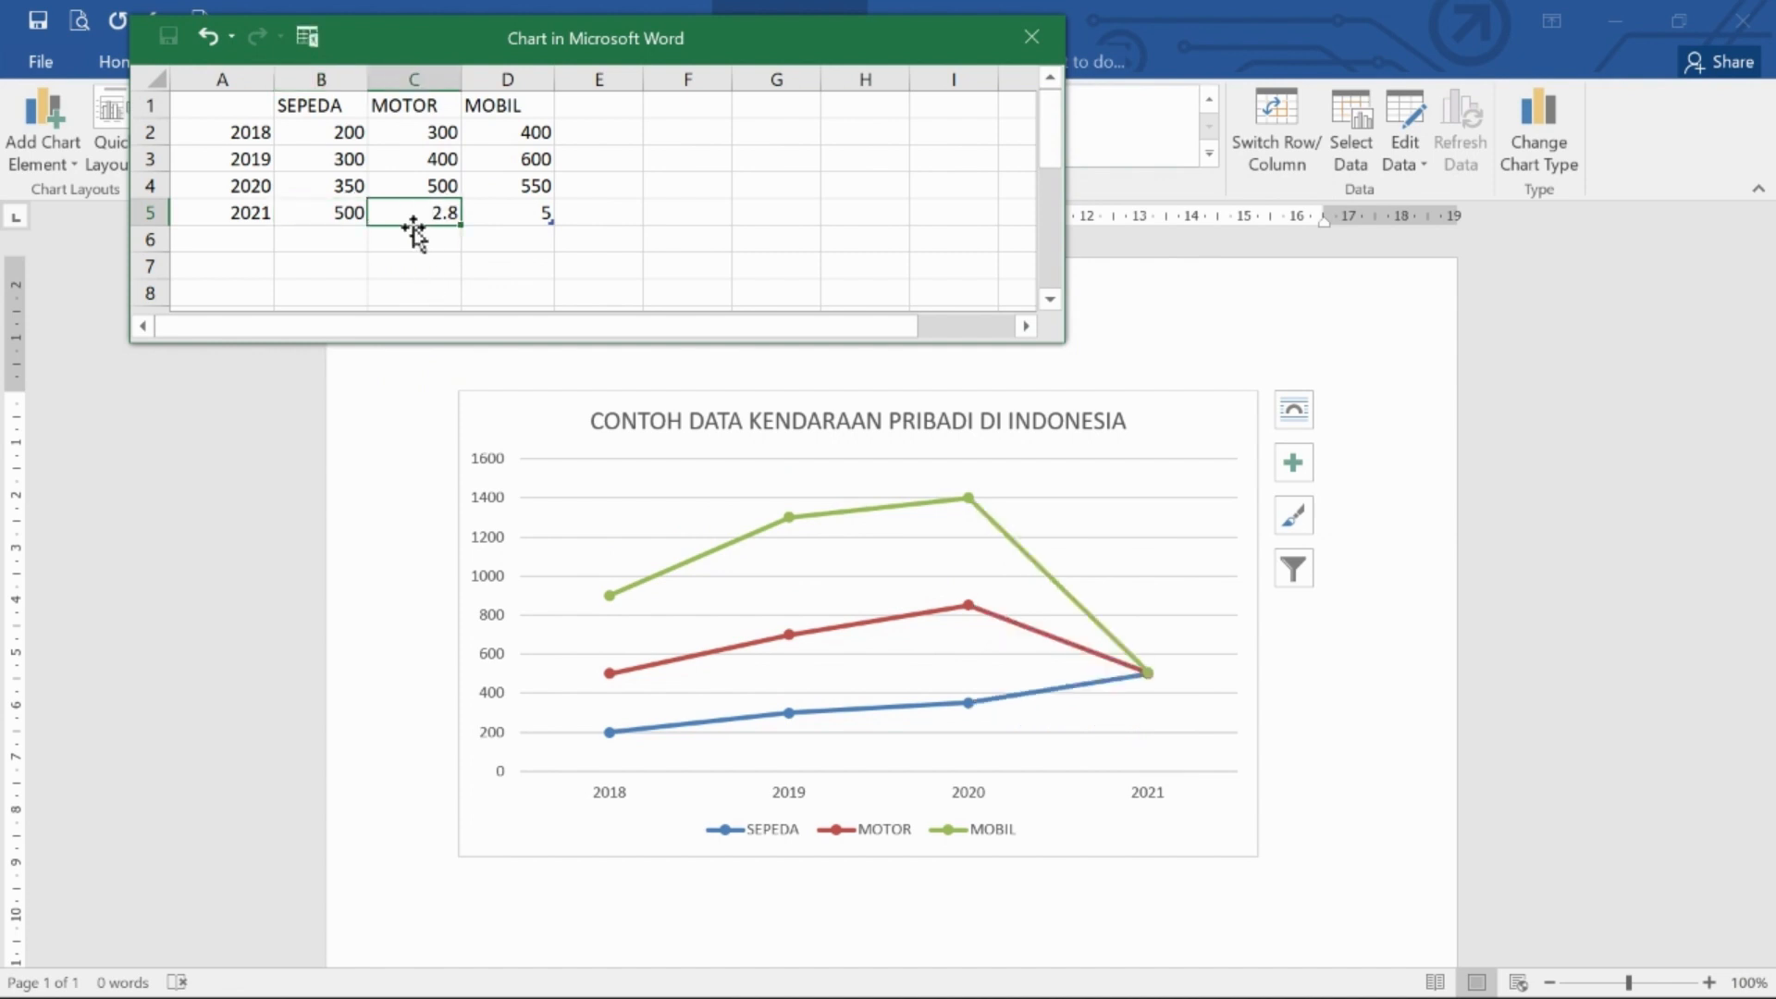
pyautogui.write('700')
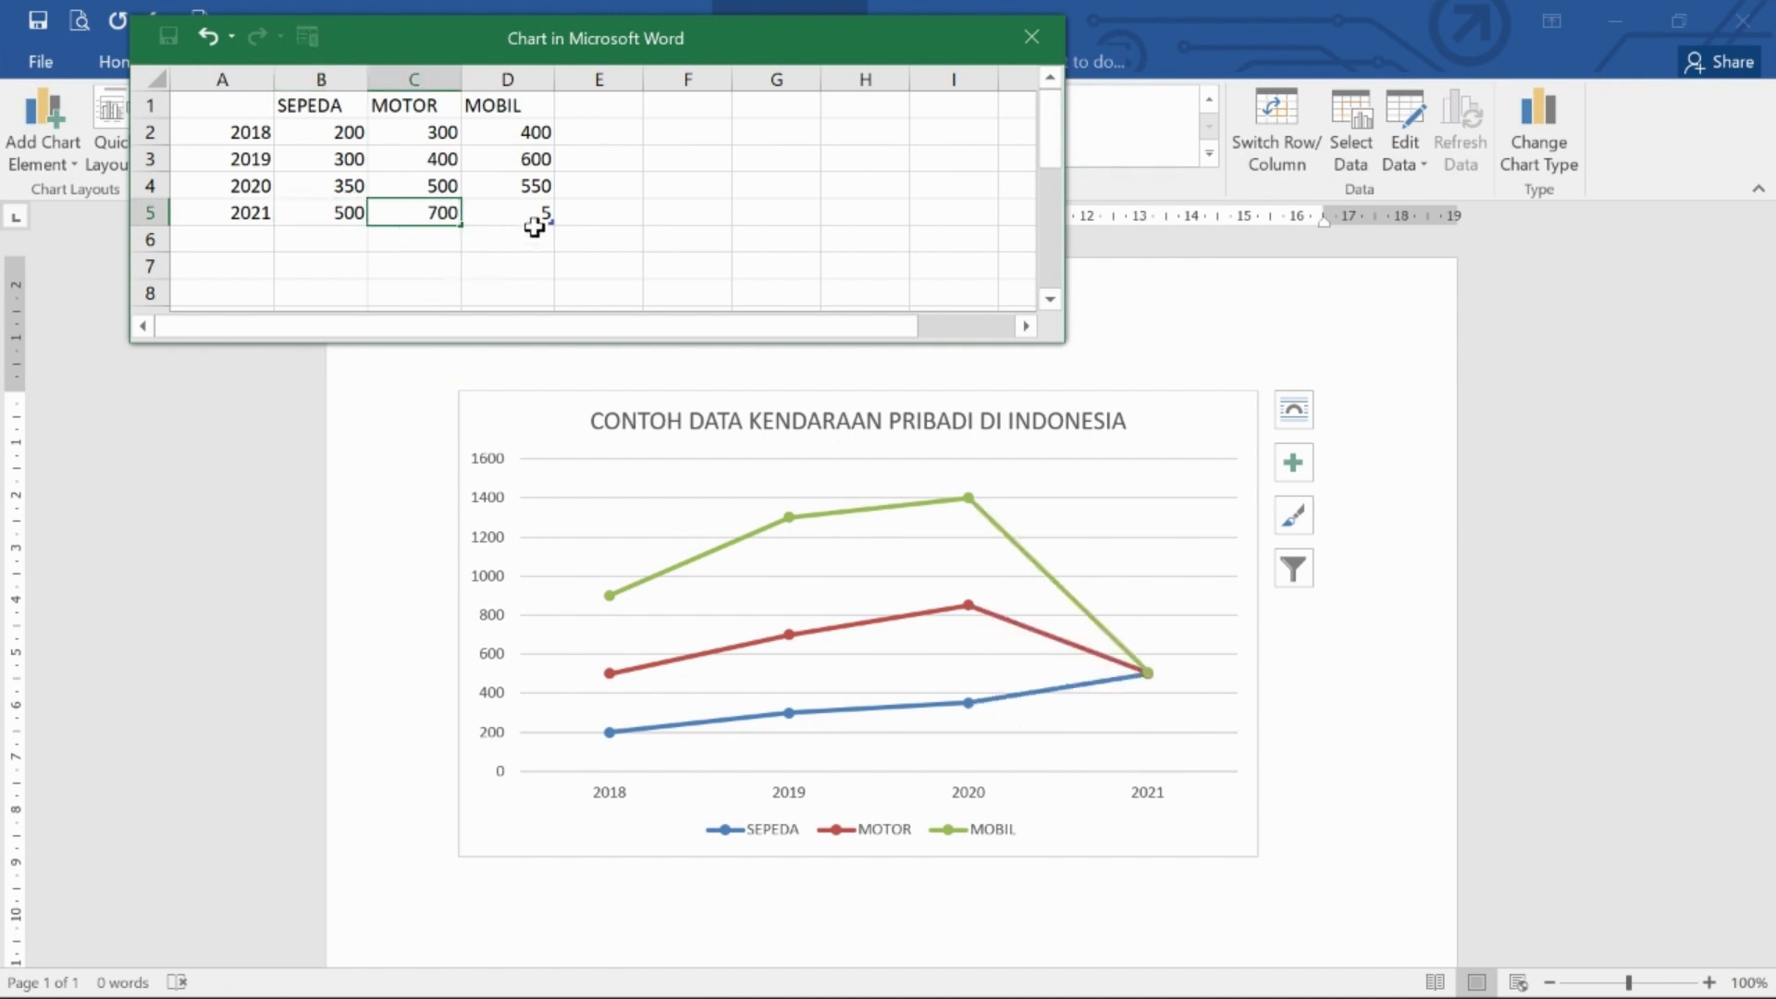
pyautogui.click(536, 219)
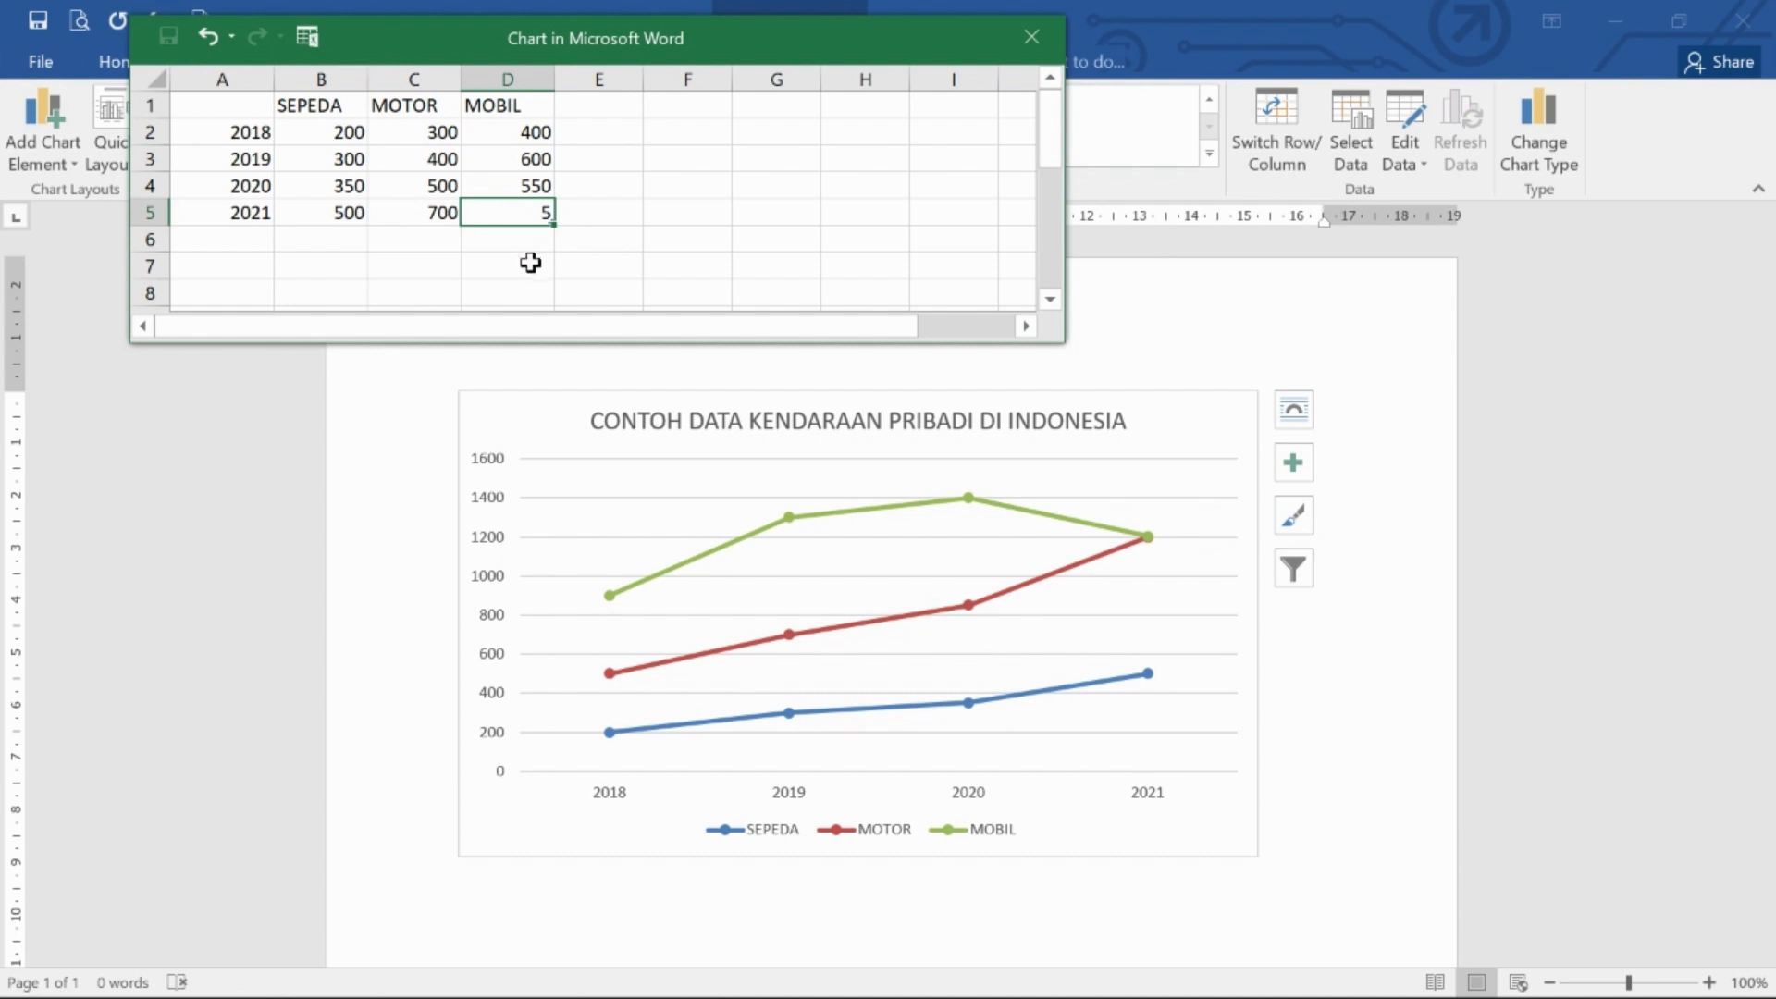
pyautogui.write('5')
pyautogui.press('BackSpace')
pyautogui.write('800')
pyautogui.click(858, 236)
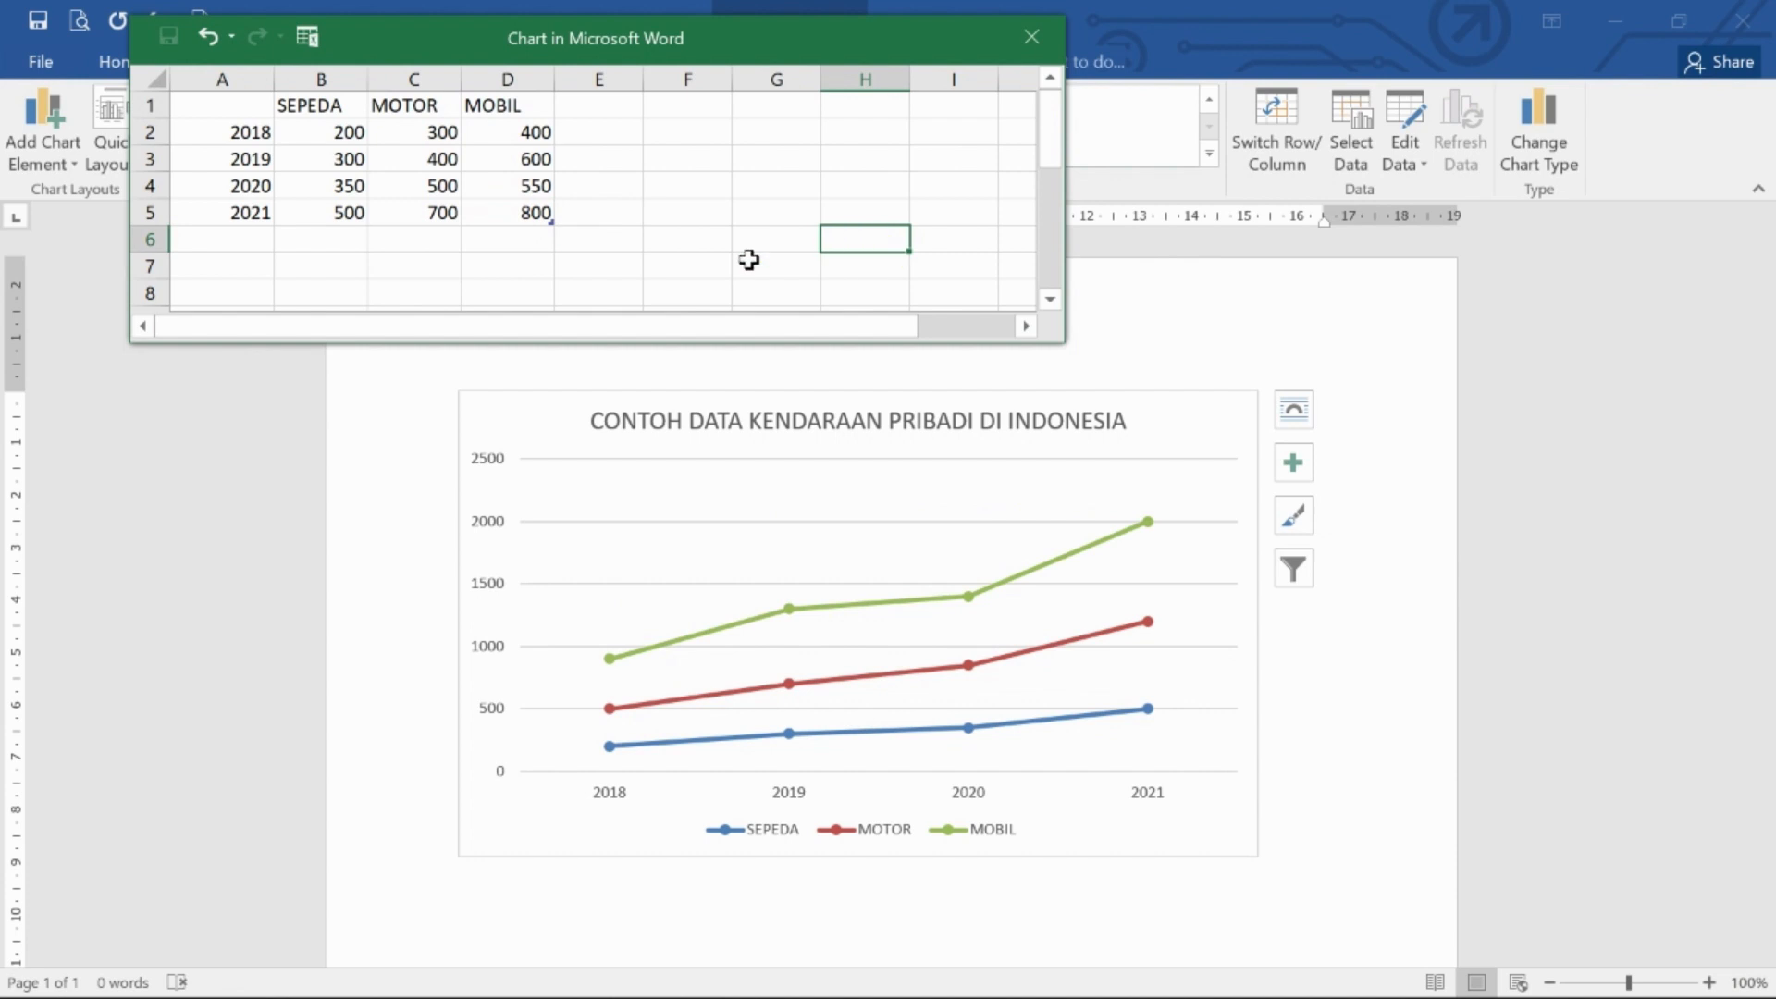
# Step: Close the chart's data sheet window and deselect the chart in the document
pyautogui.click(524, 219)
pyautogui.click(706, 222)
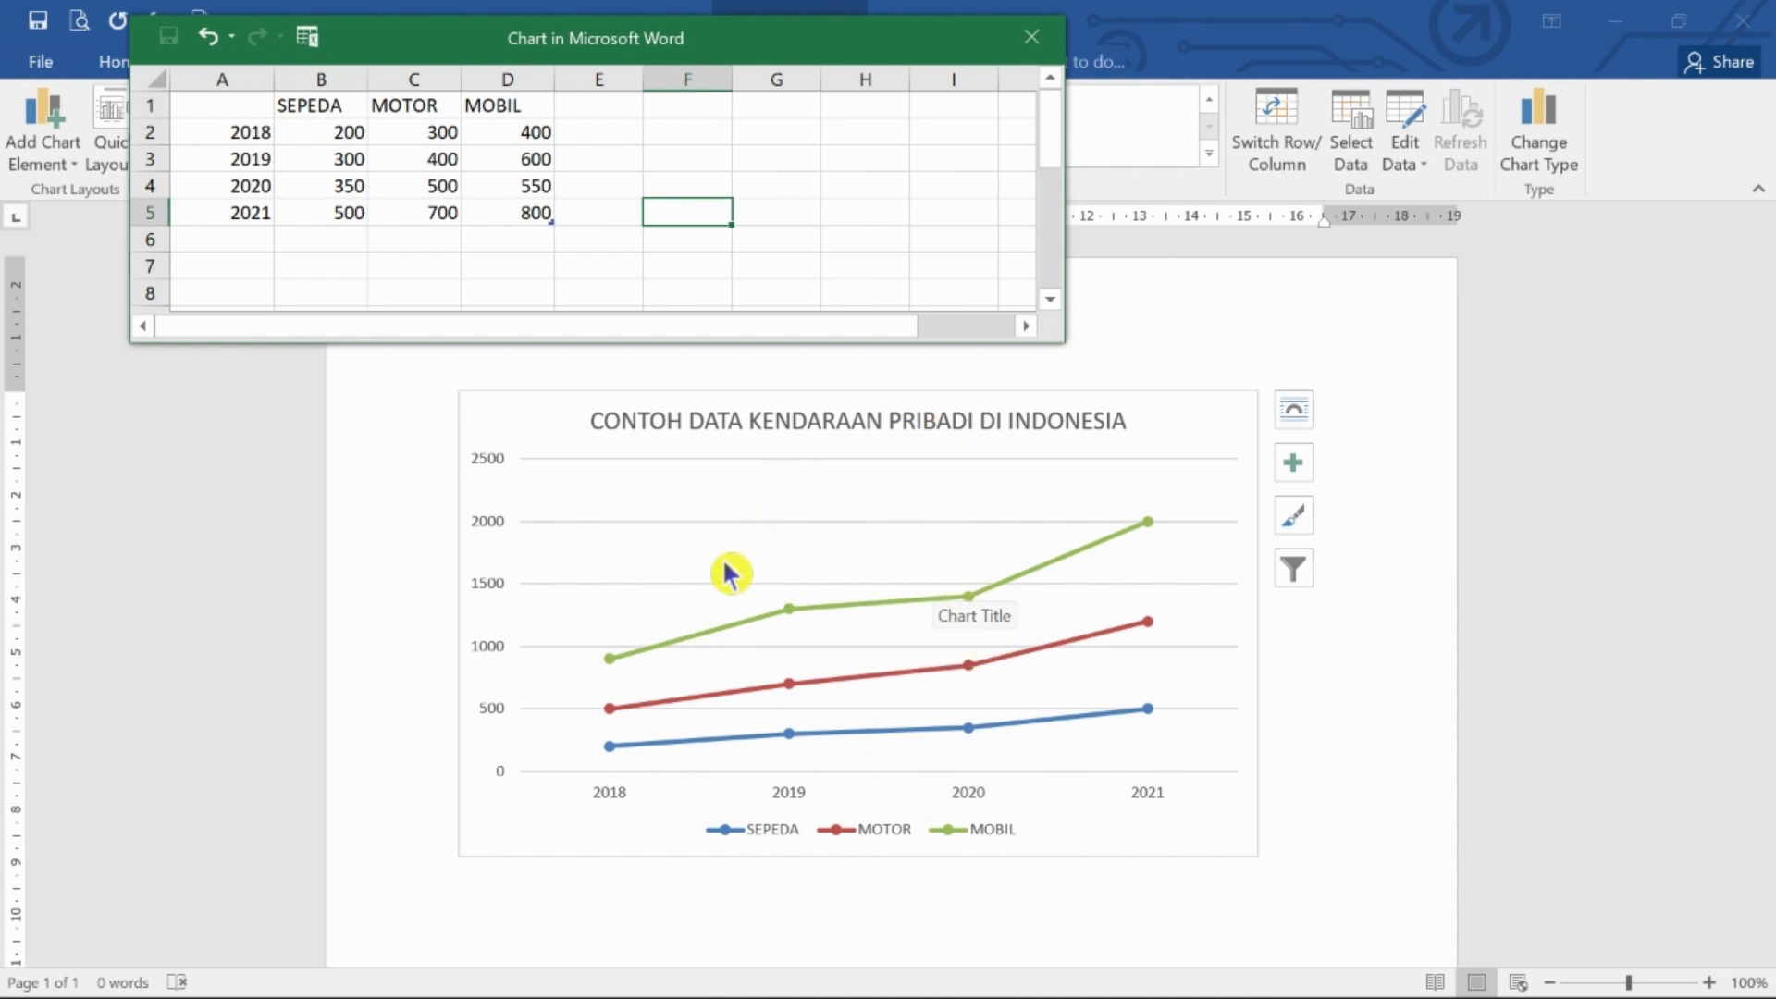
pyautogui.click(1031, 37)
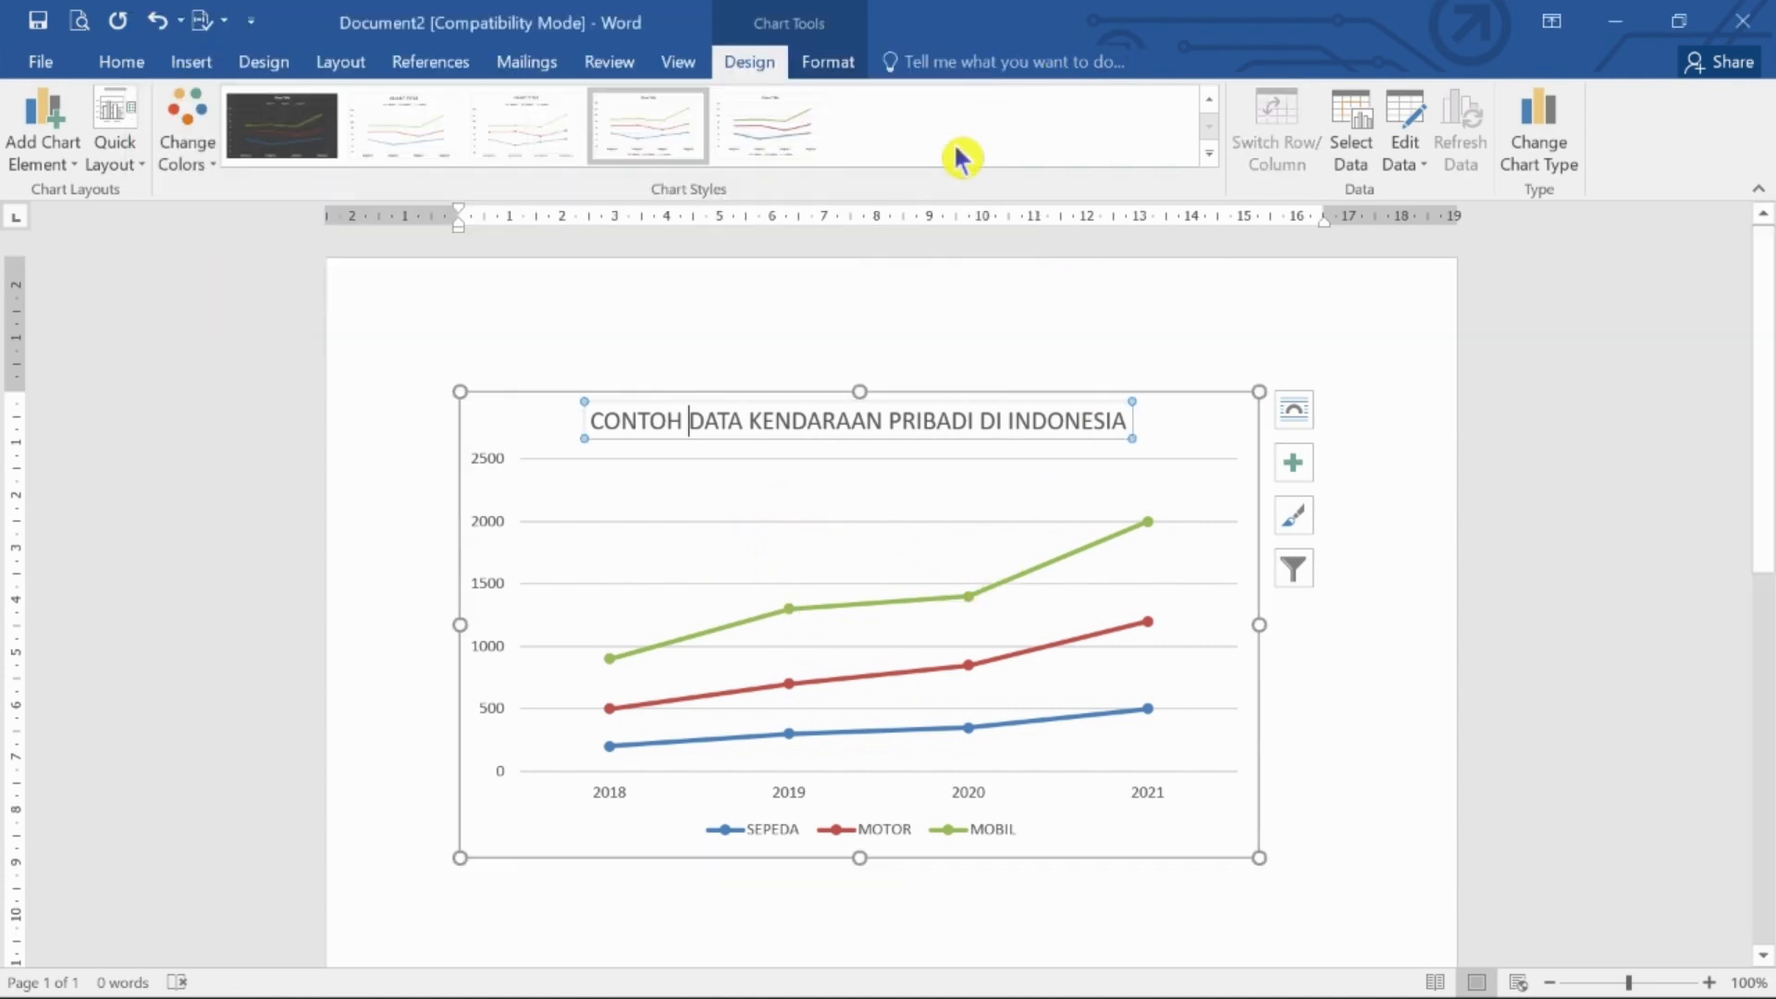
pyautogui.click(1356, 733)
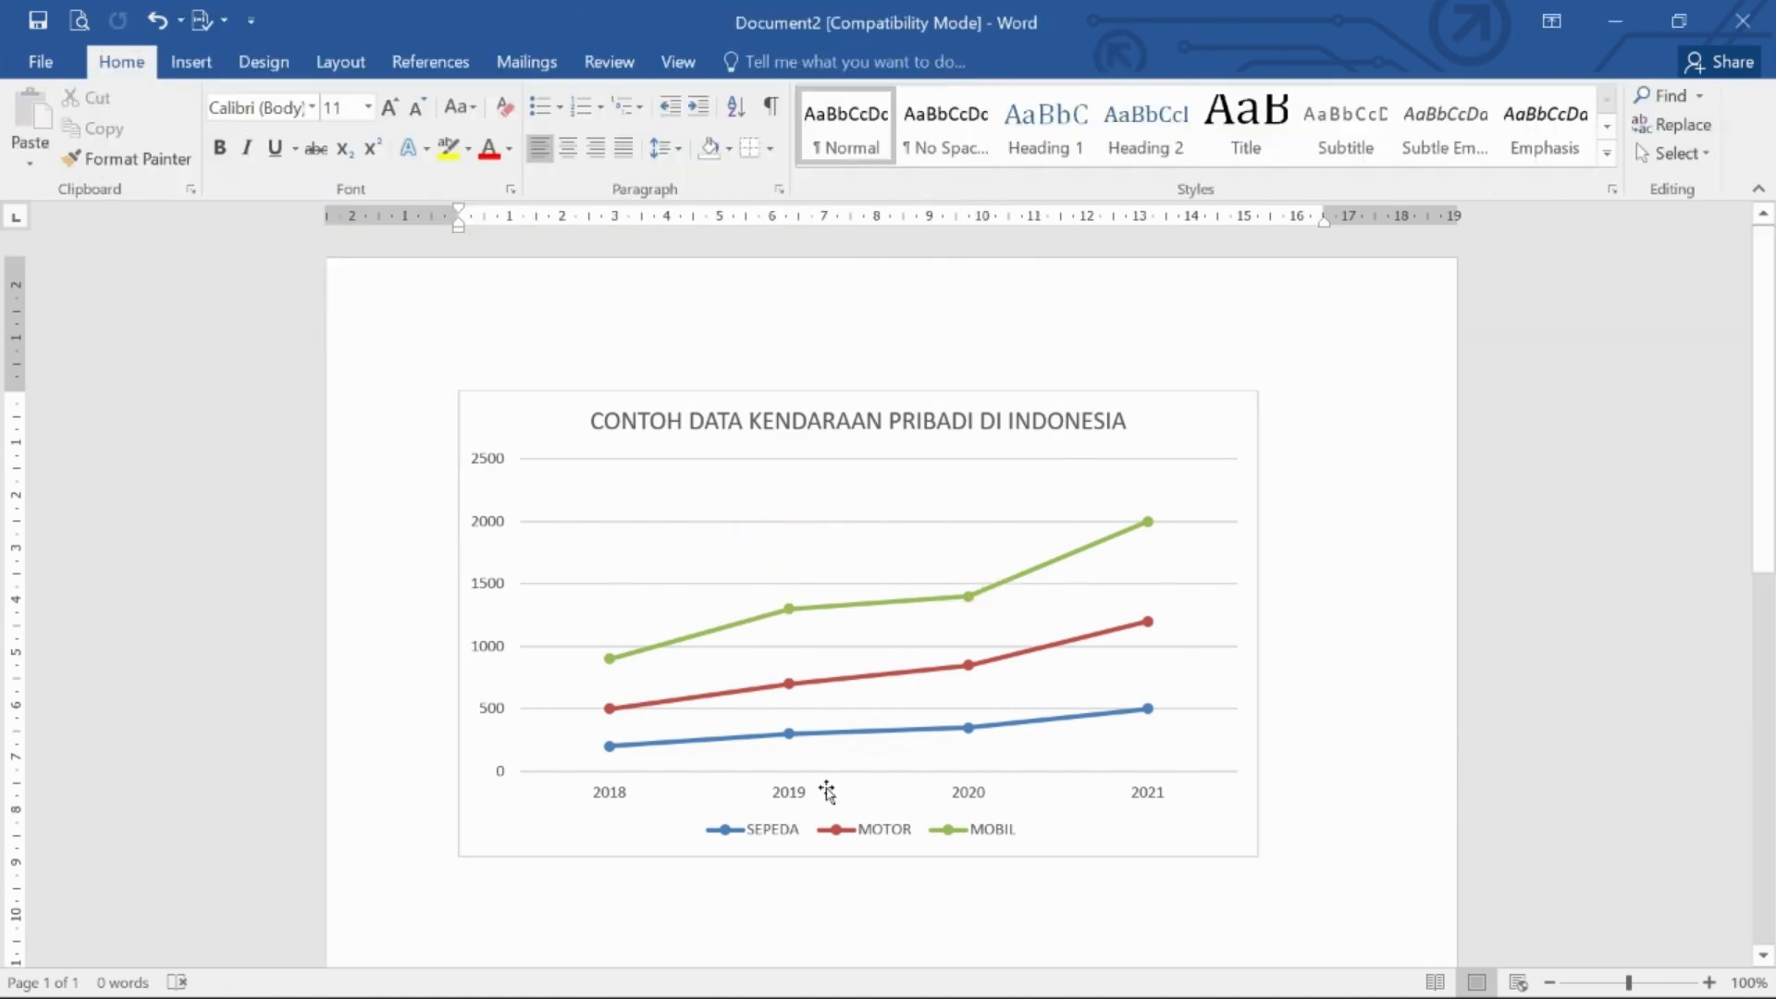